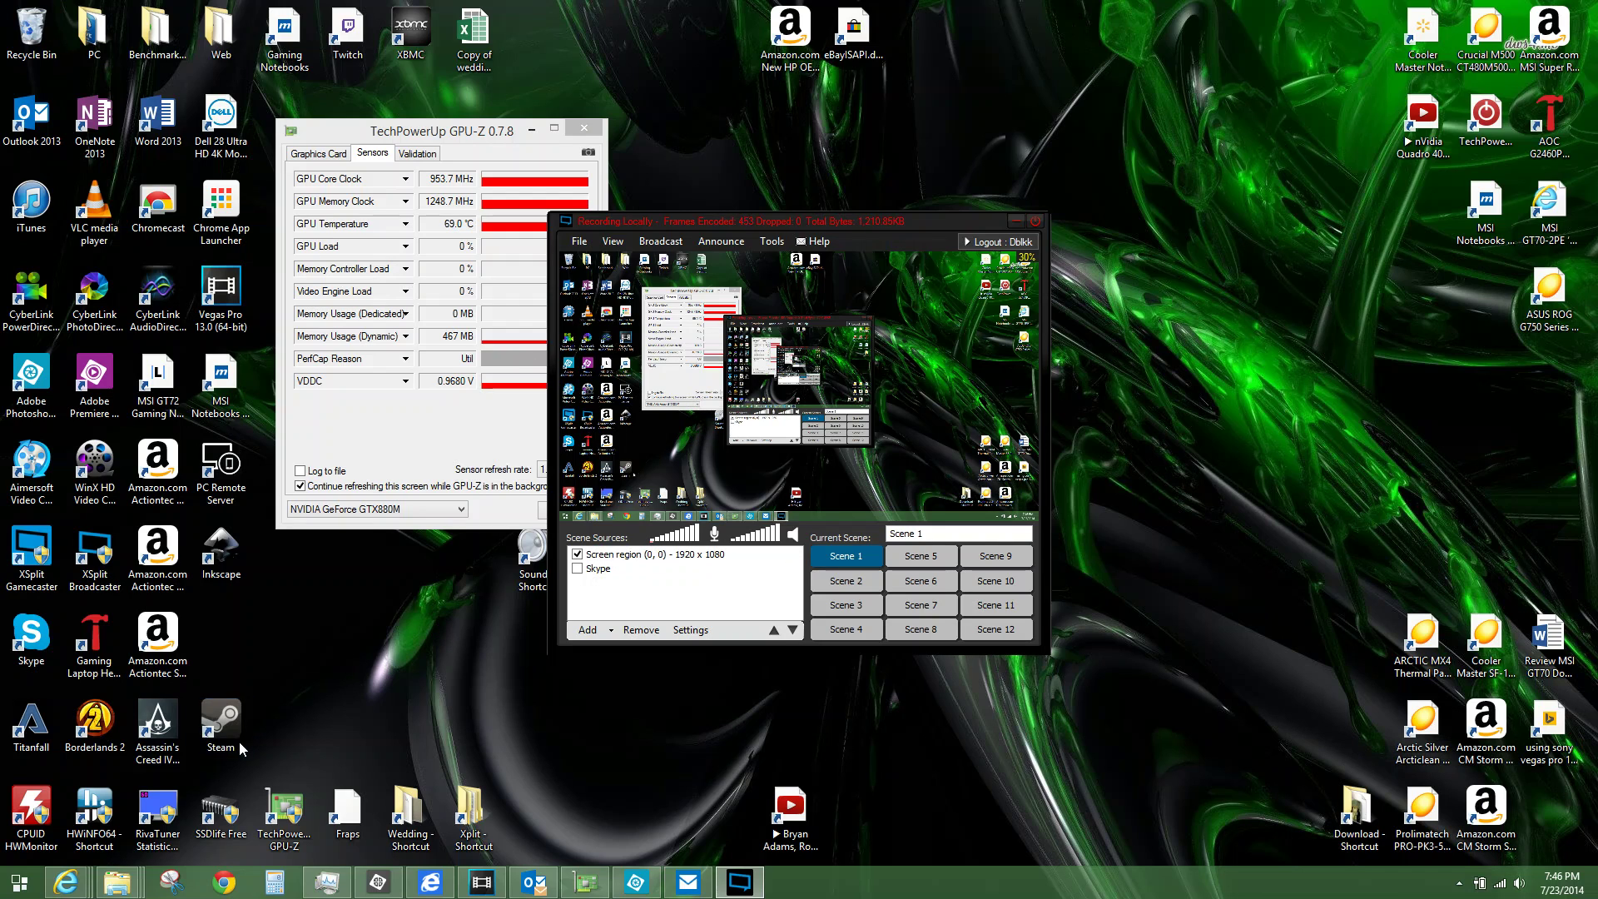
- Select the RivaTuner Statistics Server shortcut and reveal the hidden tray icons
click(154, 802)
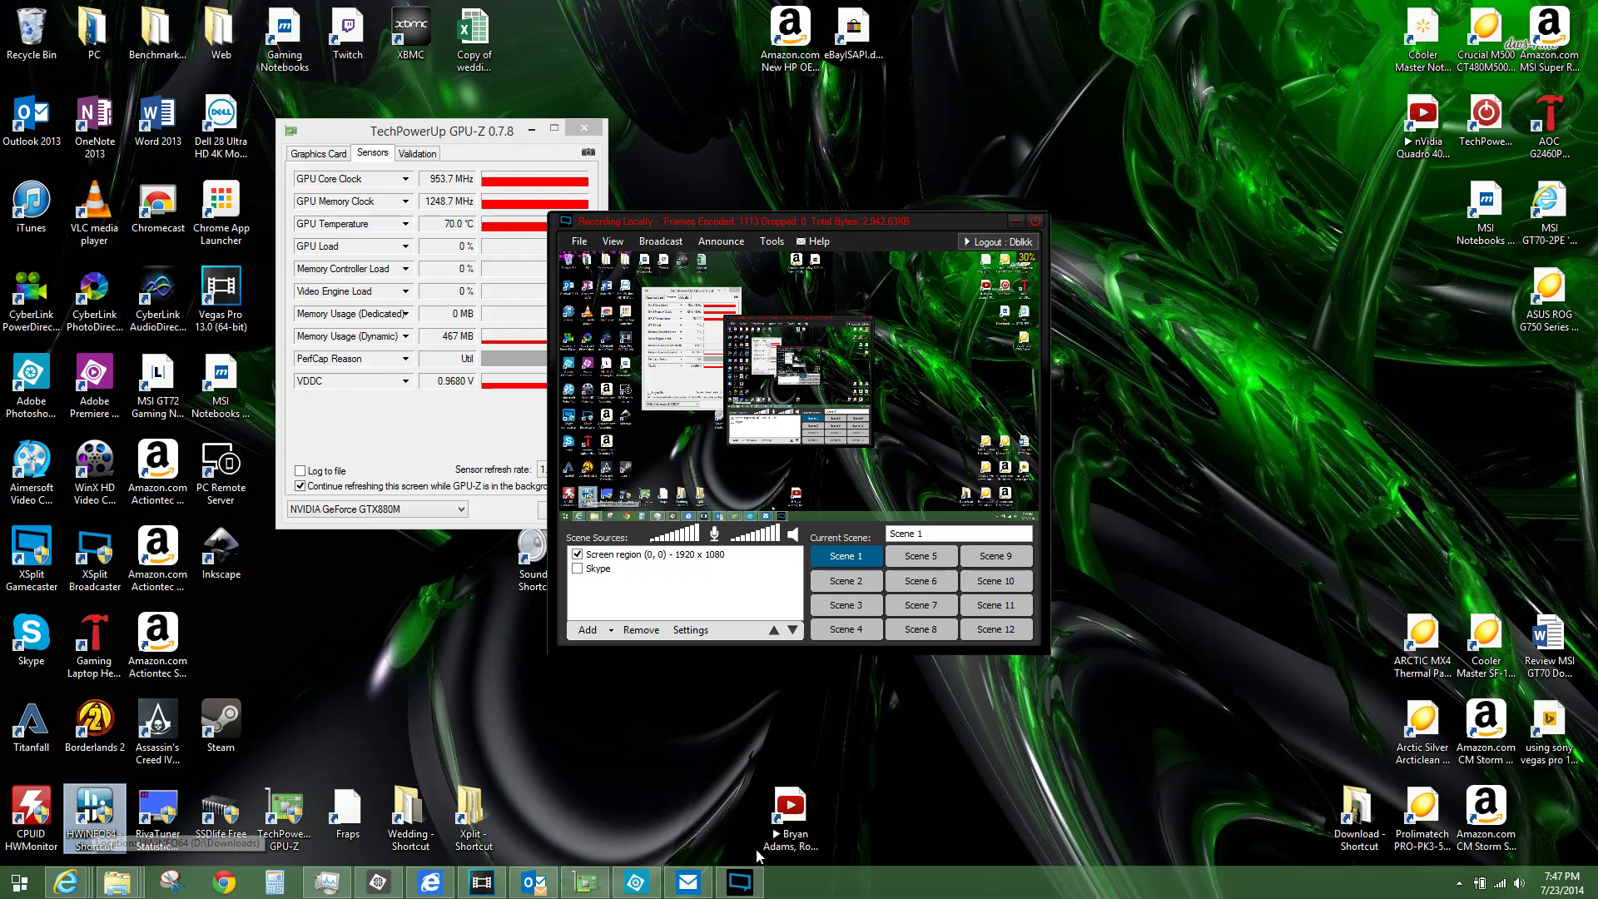
click(1459, 882)
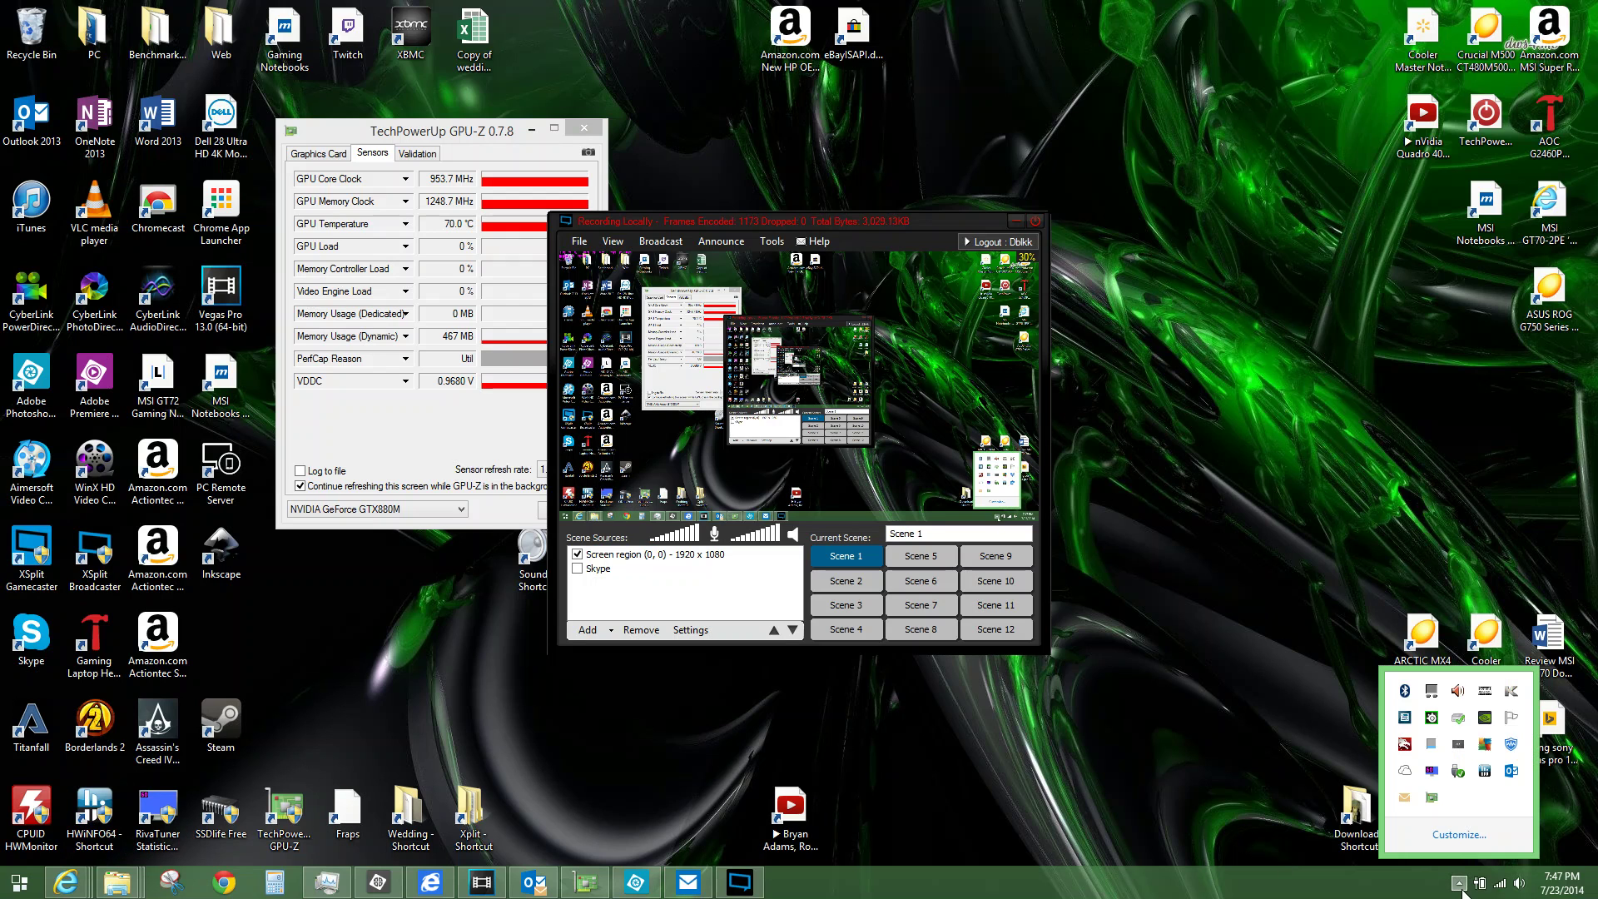
- Open HWiNFO64 Sensor Status from the tray and scroll through its drive, GPU, battery and network readings
click(1485, 773)
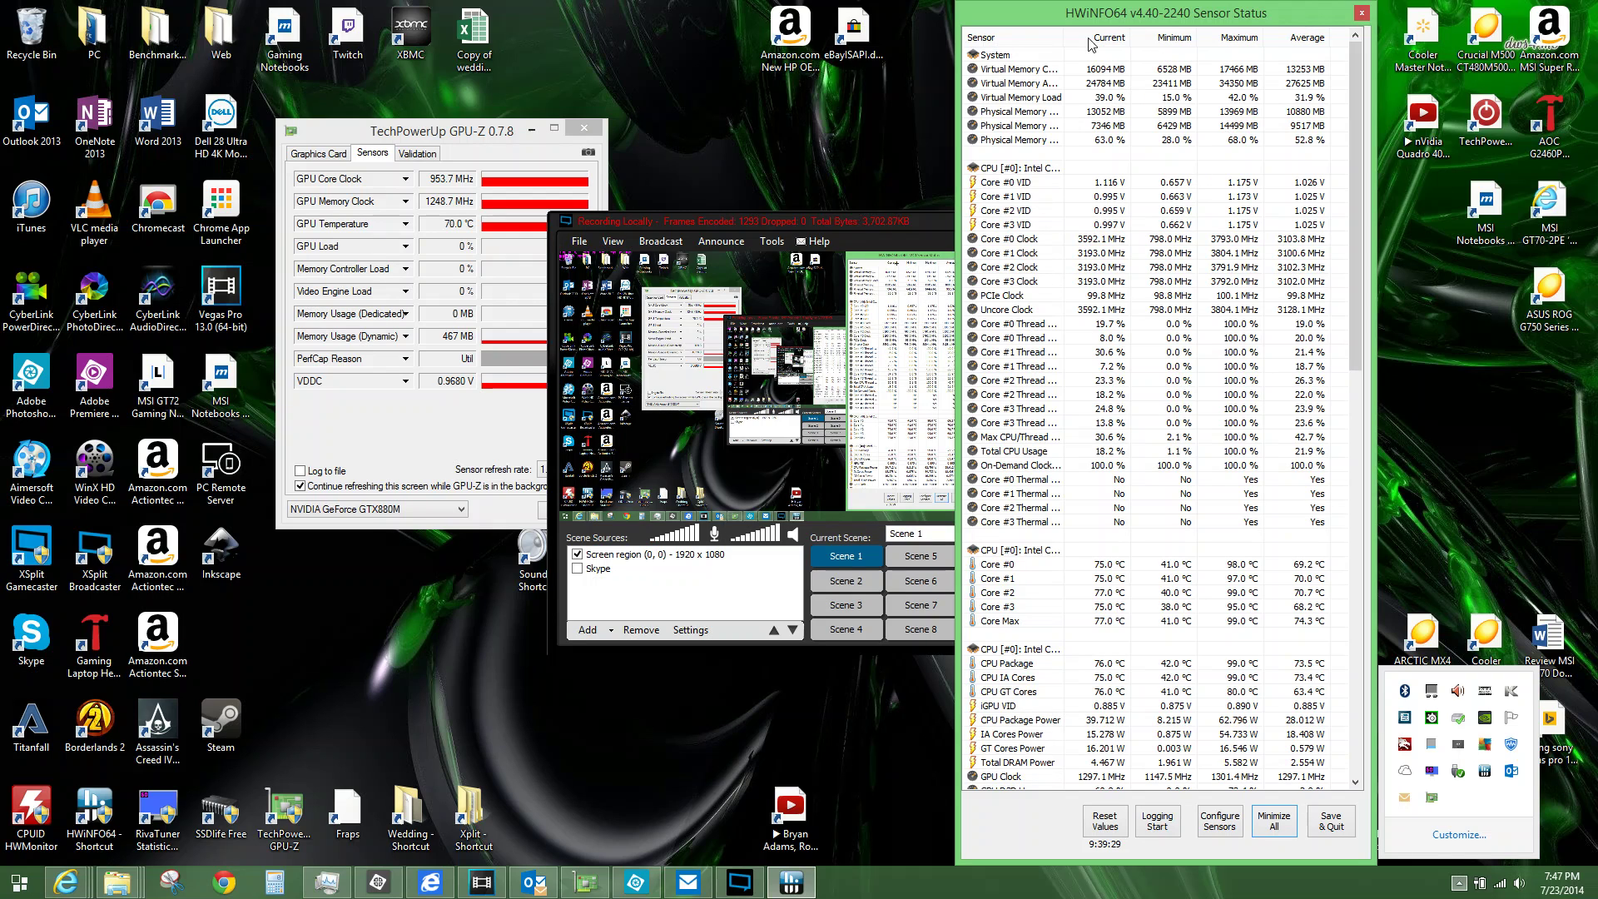
click(1076, 44)
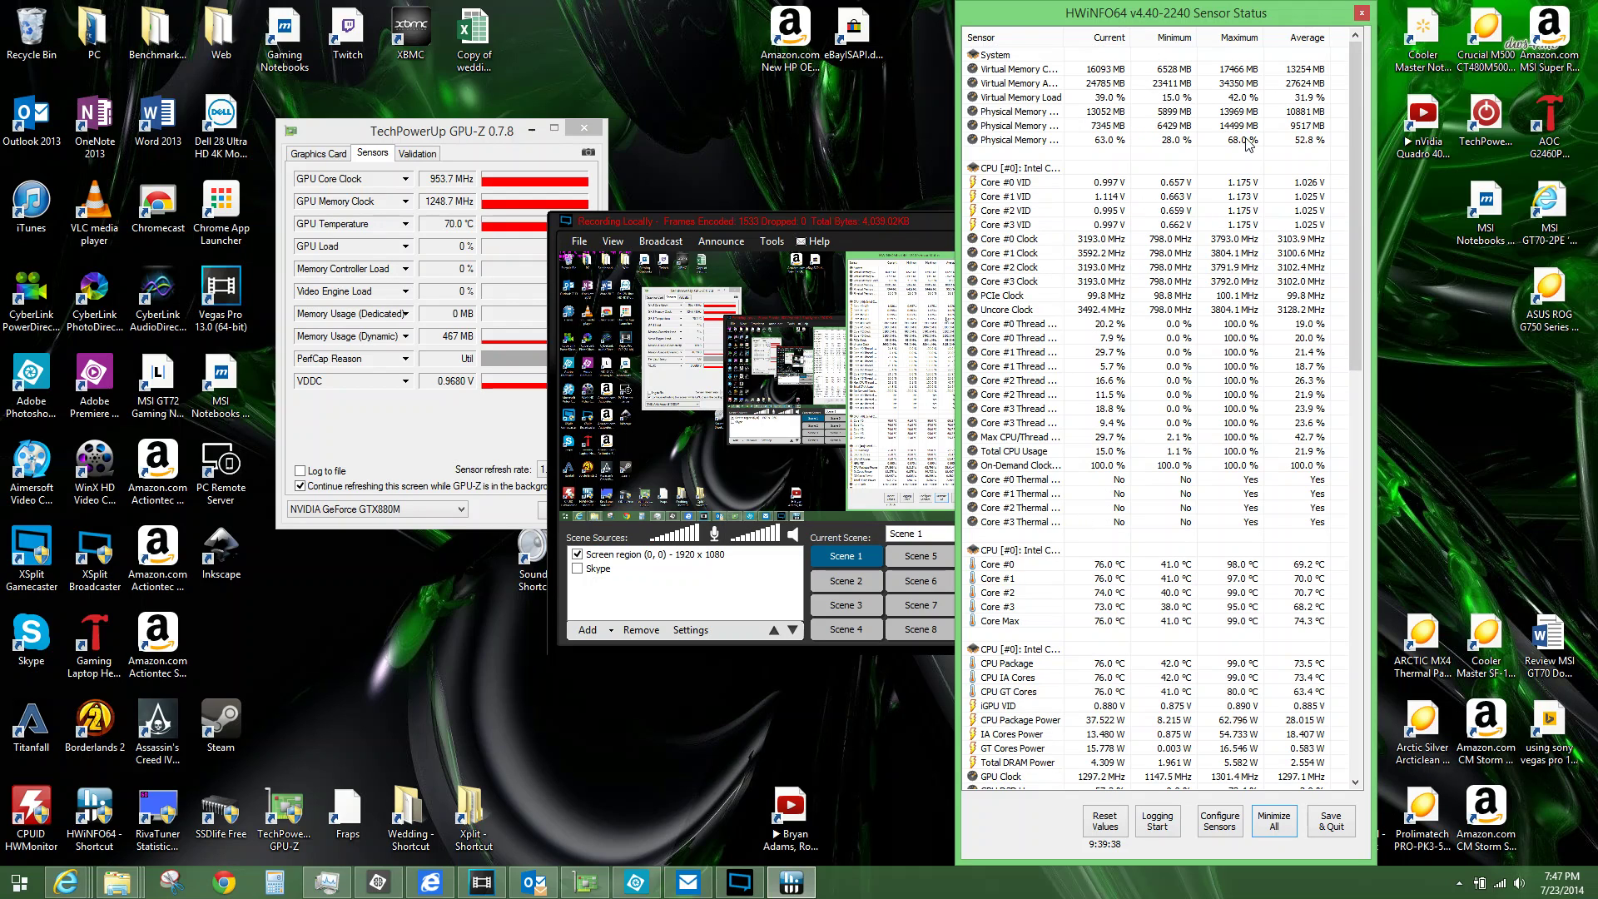
scroll(1360, 230, down, 5)
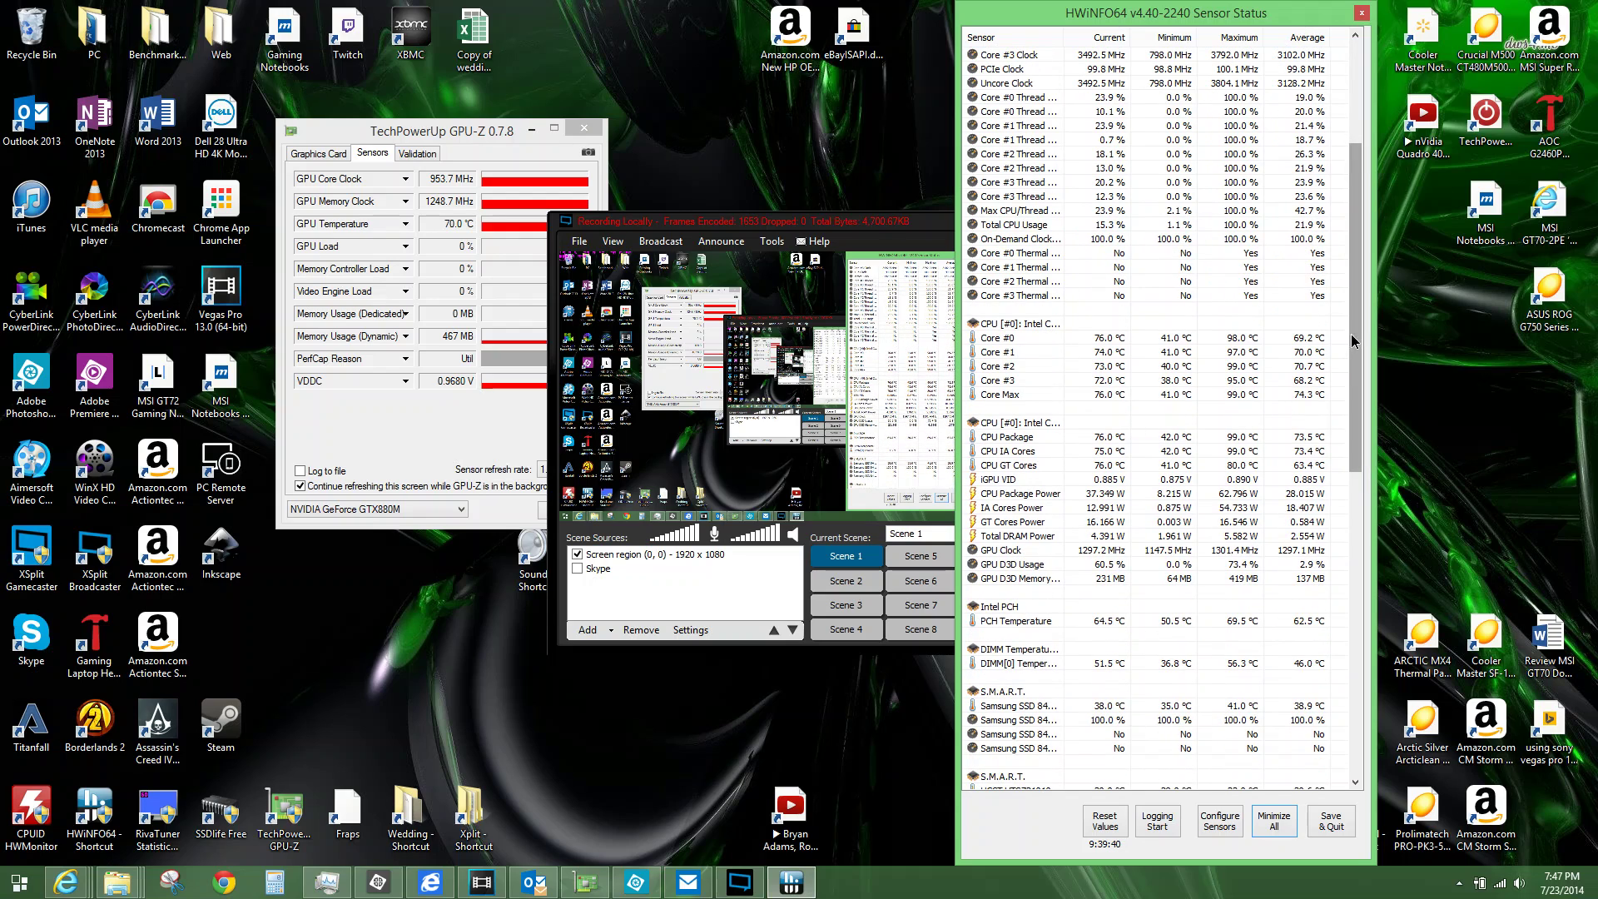
drag(1351, 337, 1350, 453)
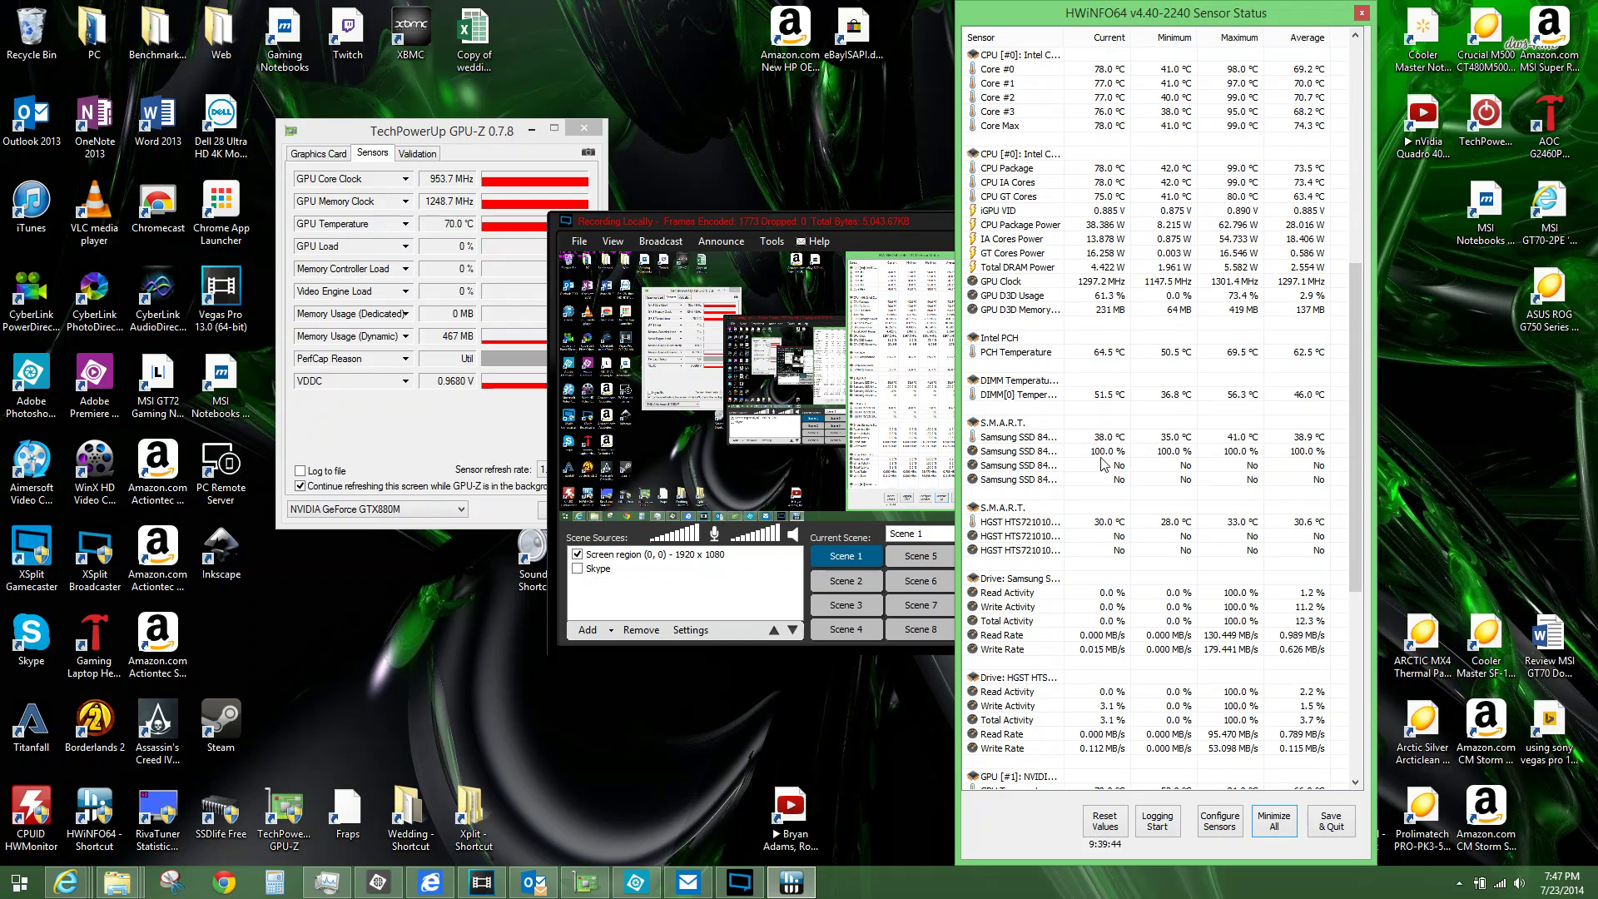
drag(1360, 441, 1331, 616)
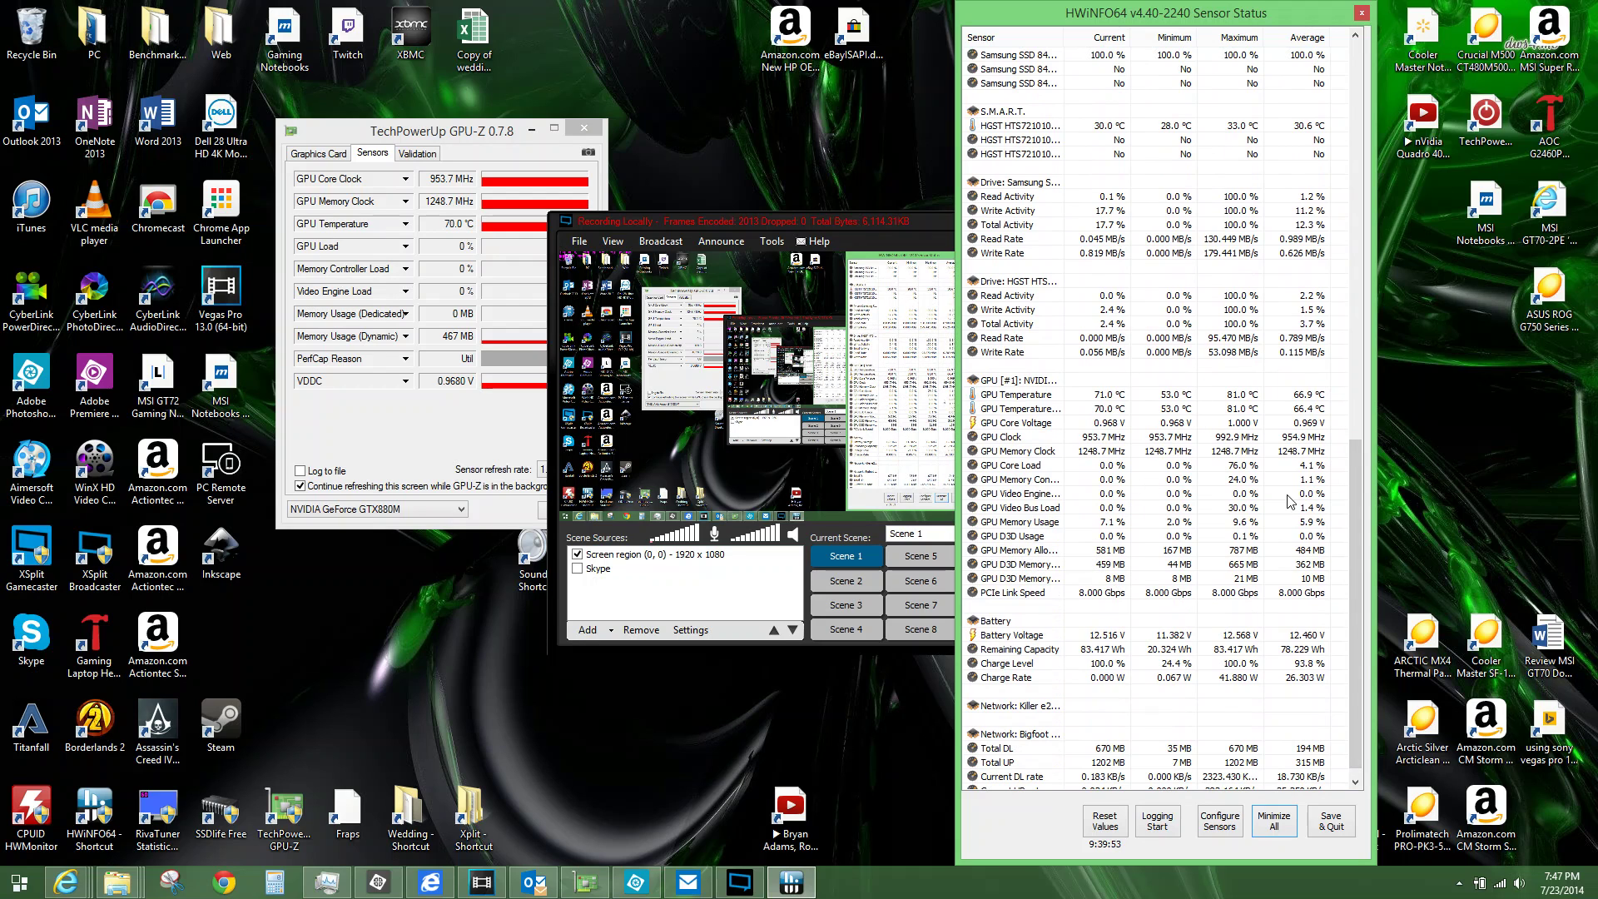
scroll(1355, 608, down, 1)
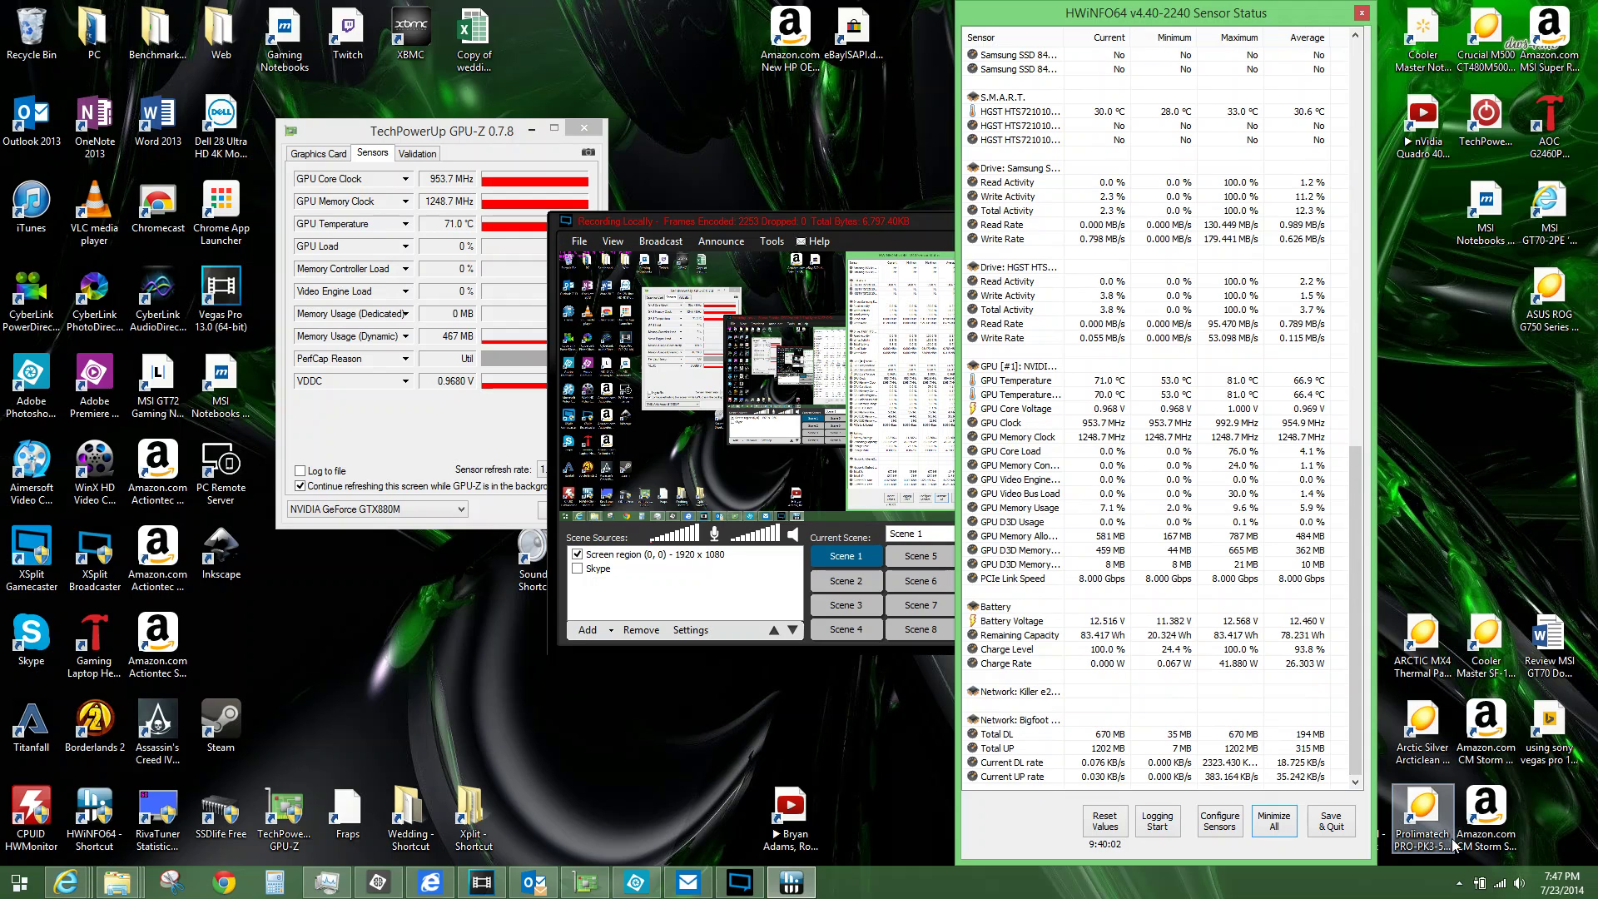
click(1456, 884)
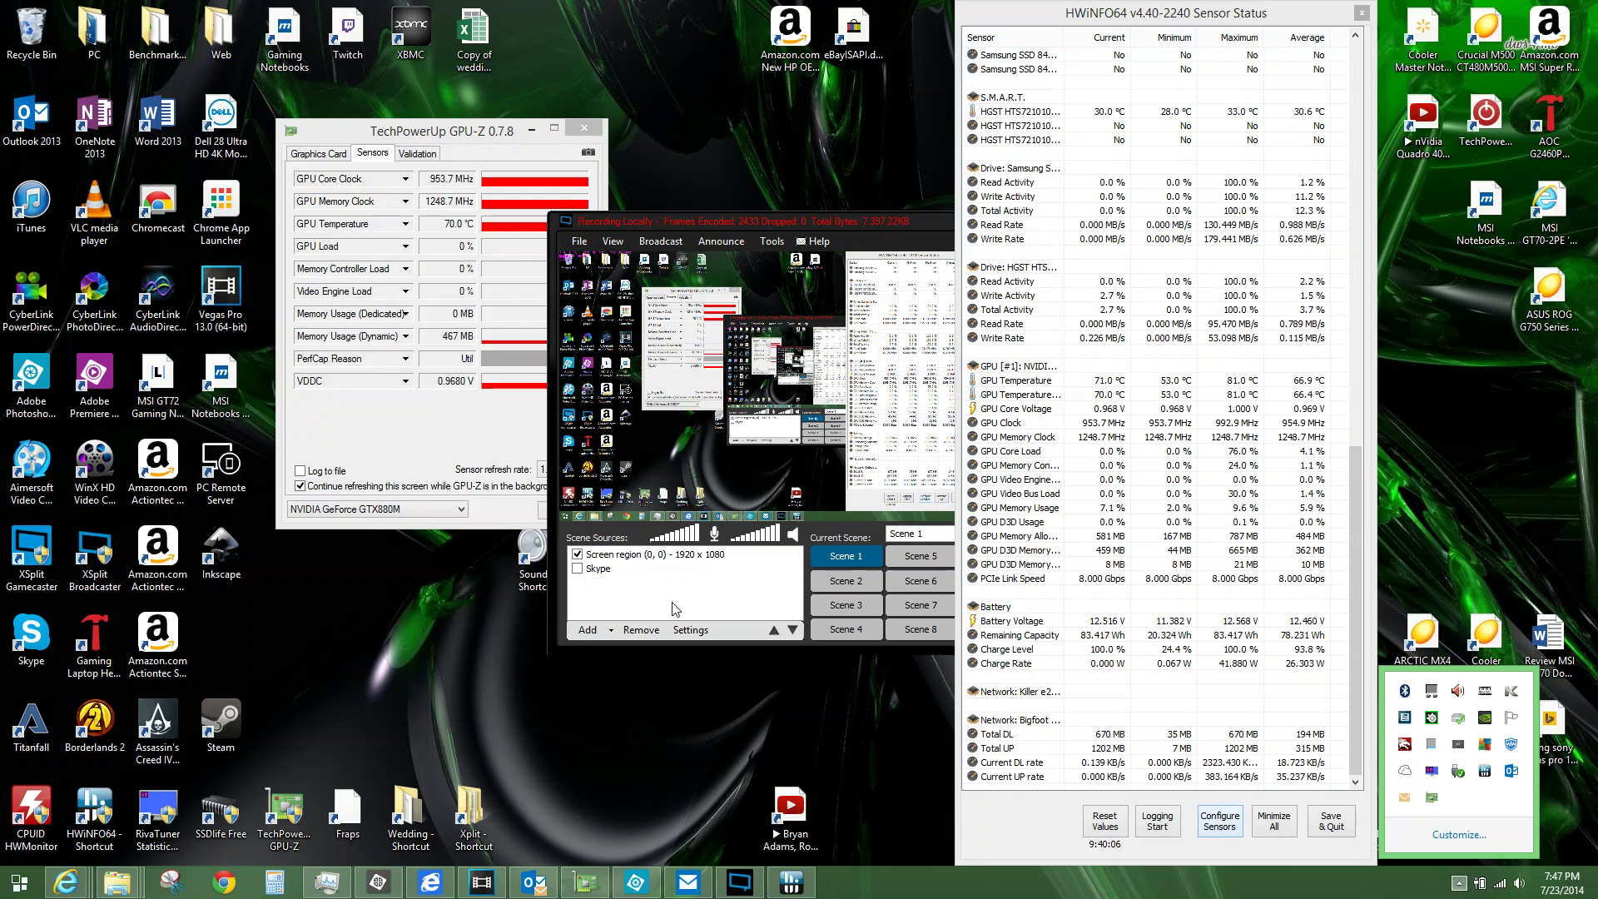
click(1224, 822)
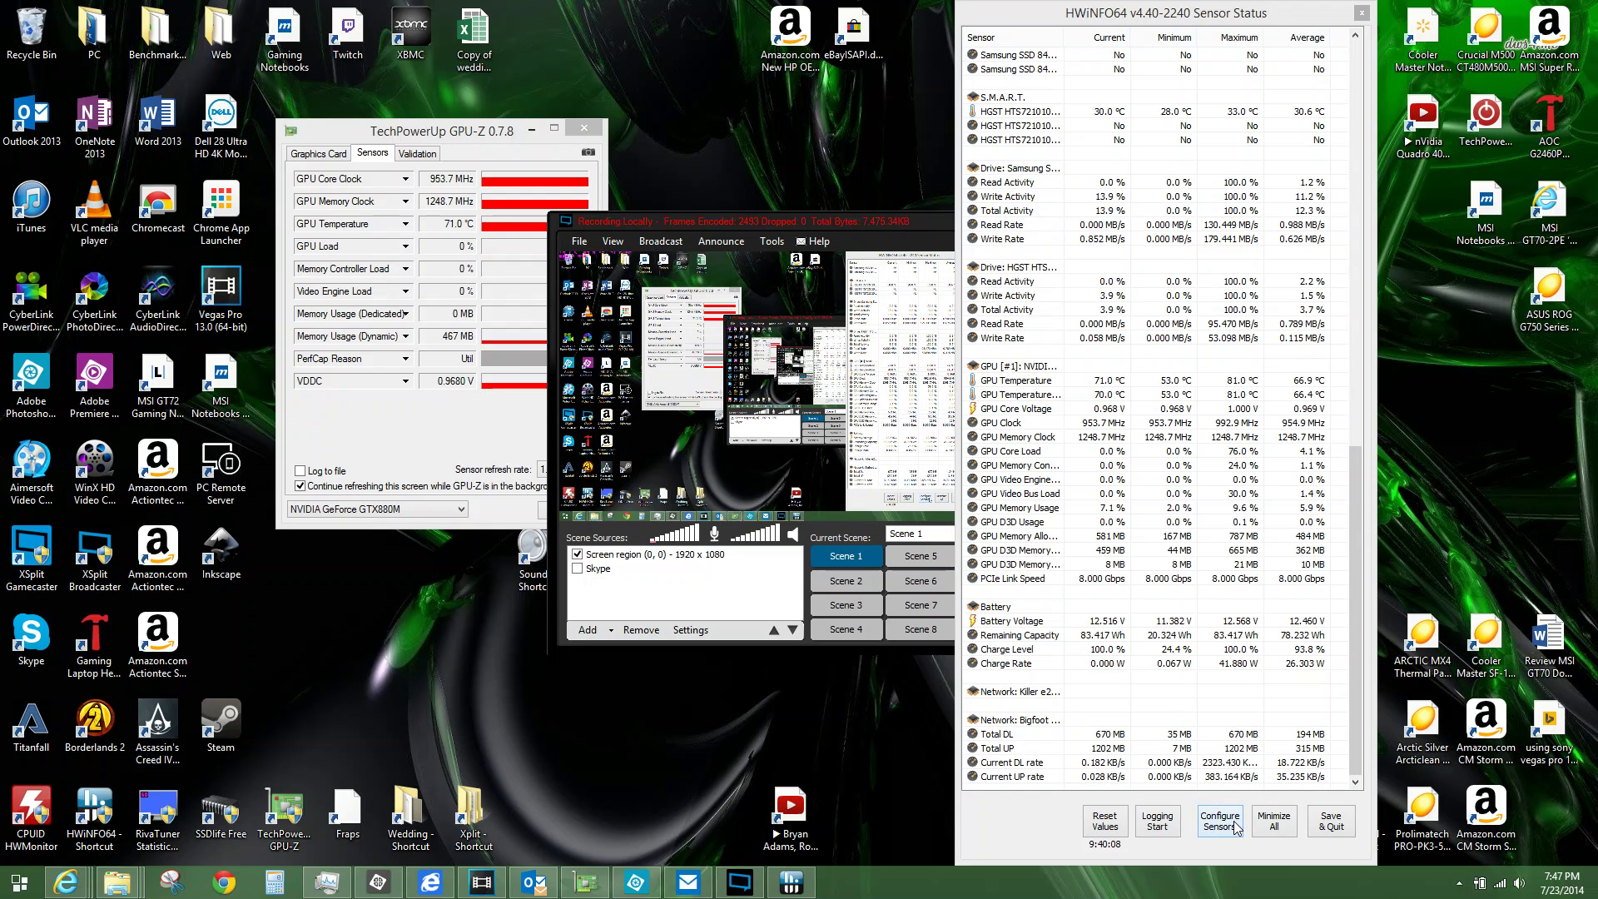
- Open the OSD (RTSS) sensor settings and scroll past the memory entries to the CPU usage rows
click(1237, 824)
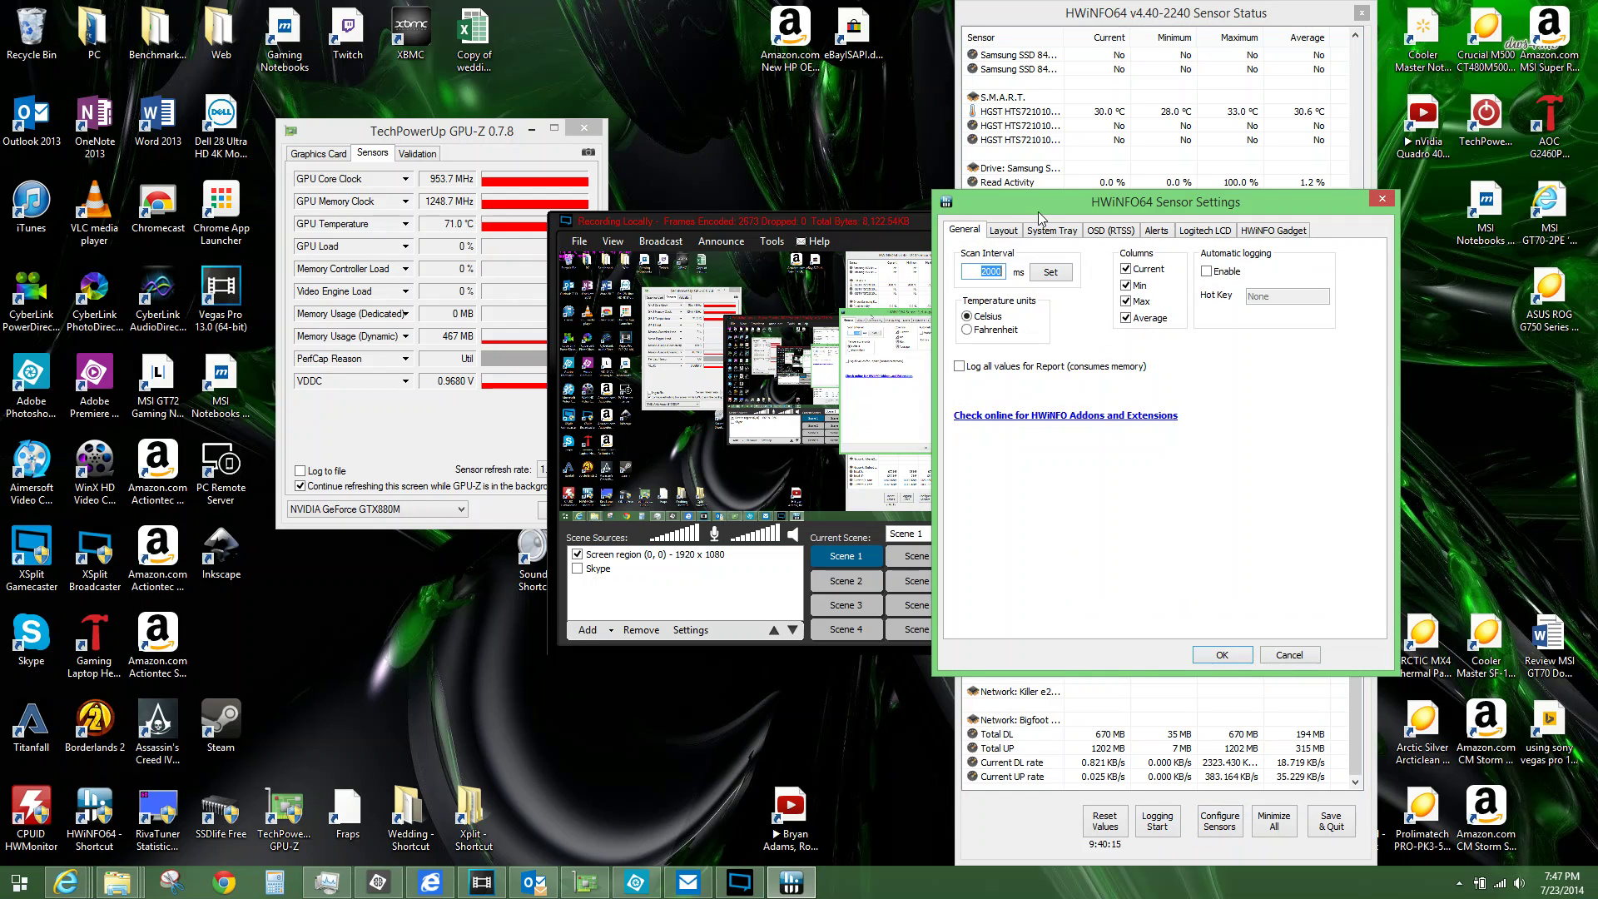
click(1118, 236)
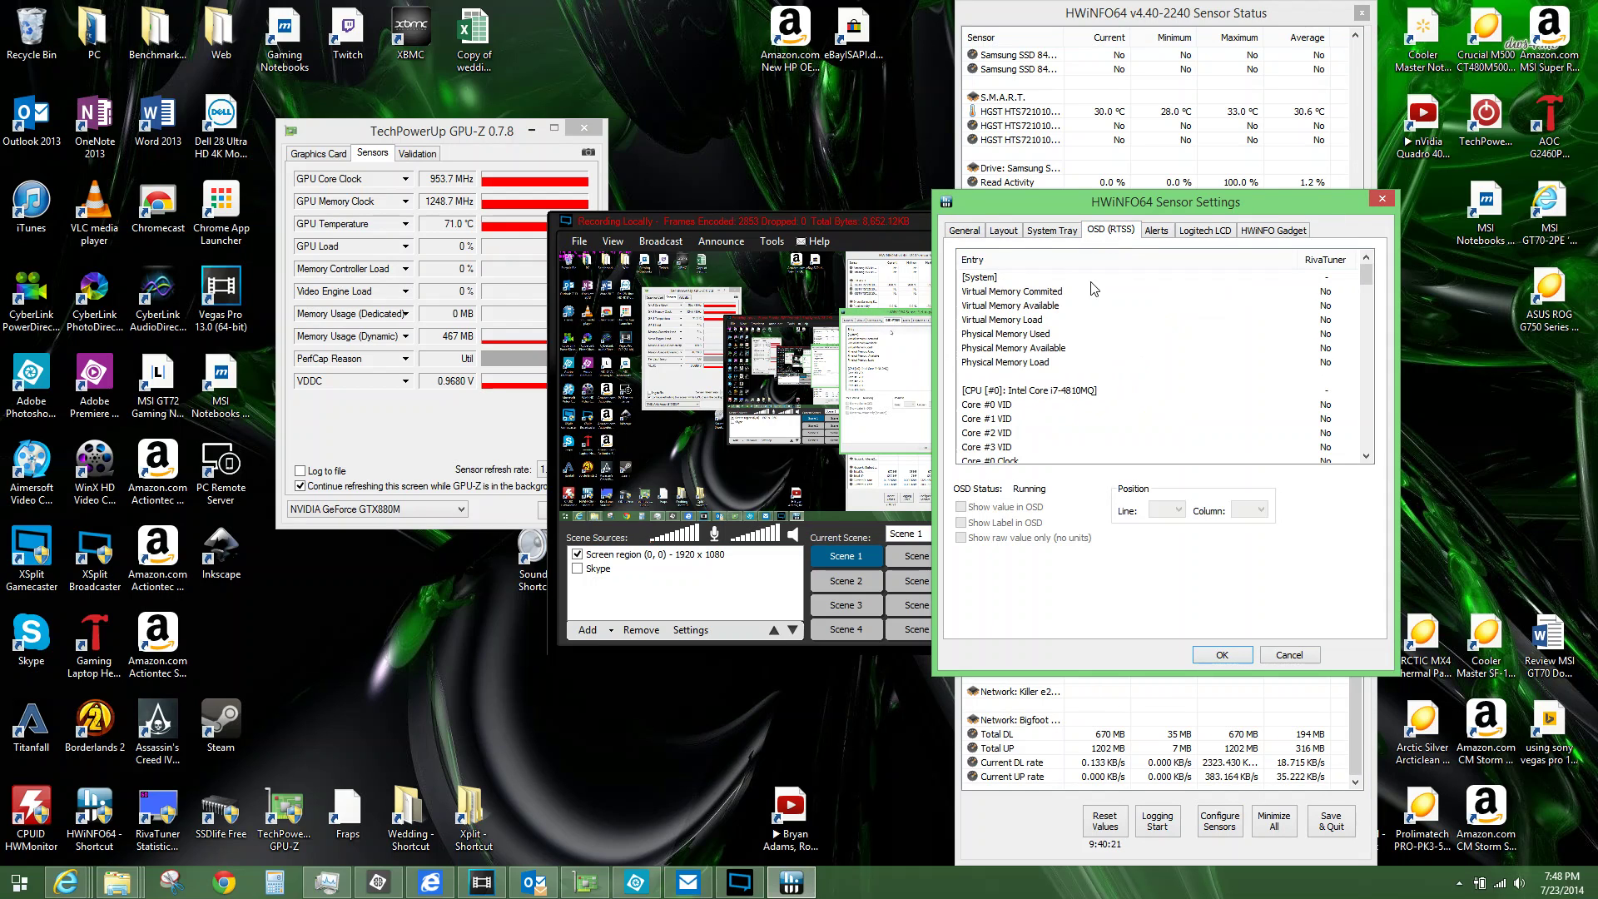
click(1084, 295)
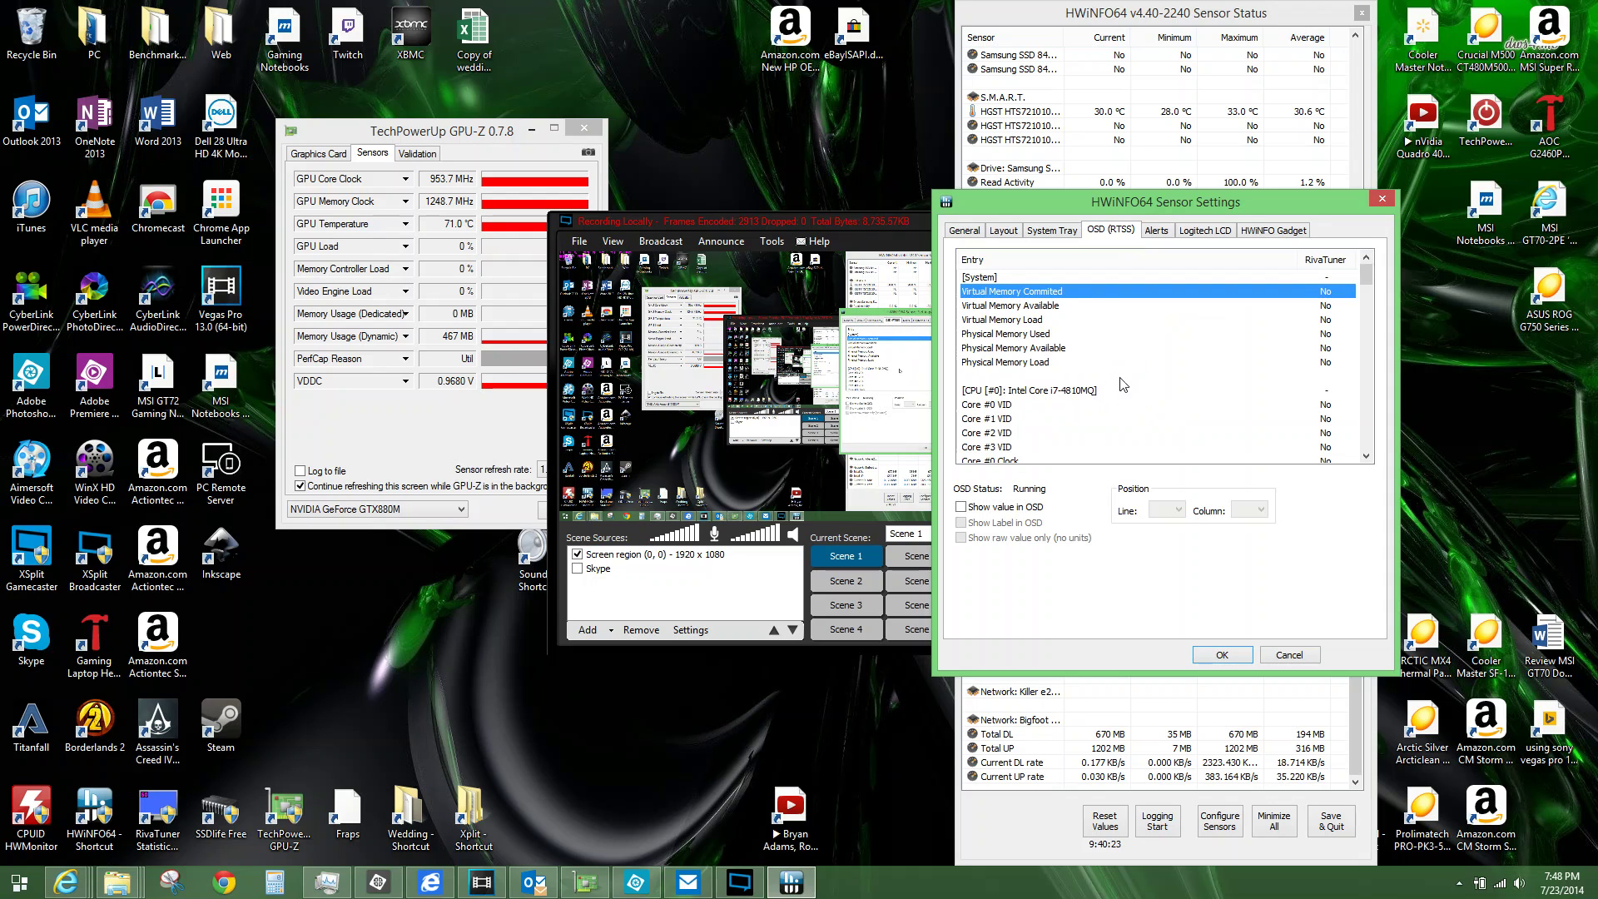
click(1050, 337)
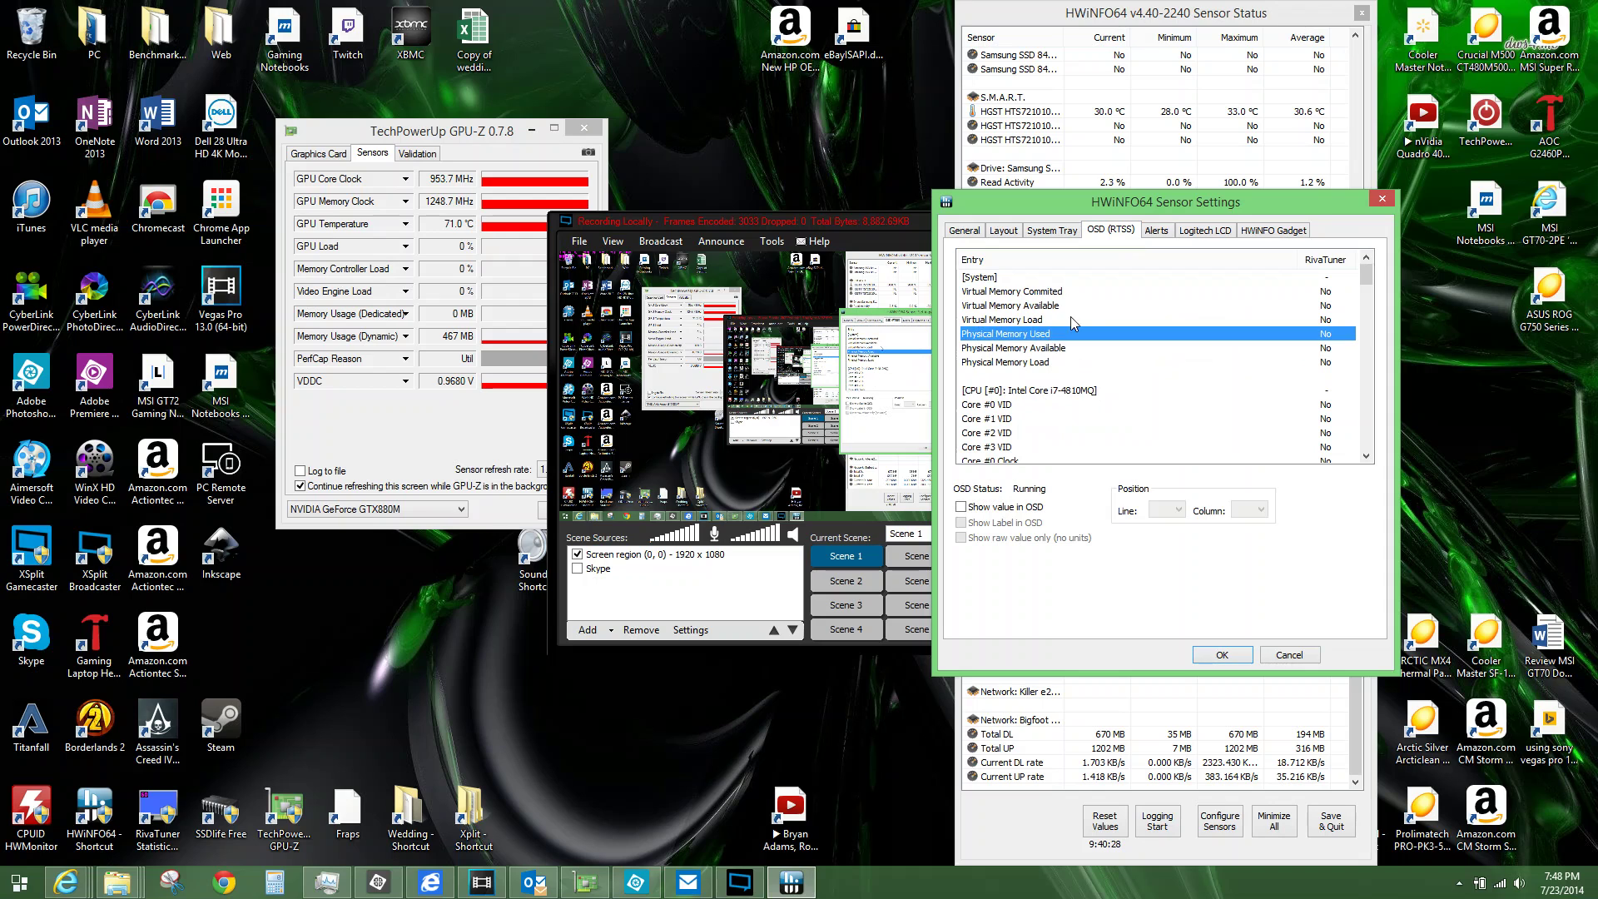
scroll(1079, 392, down, 2)
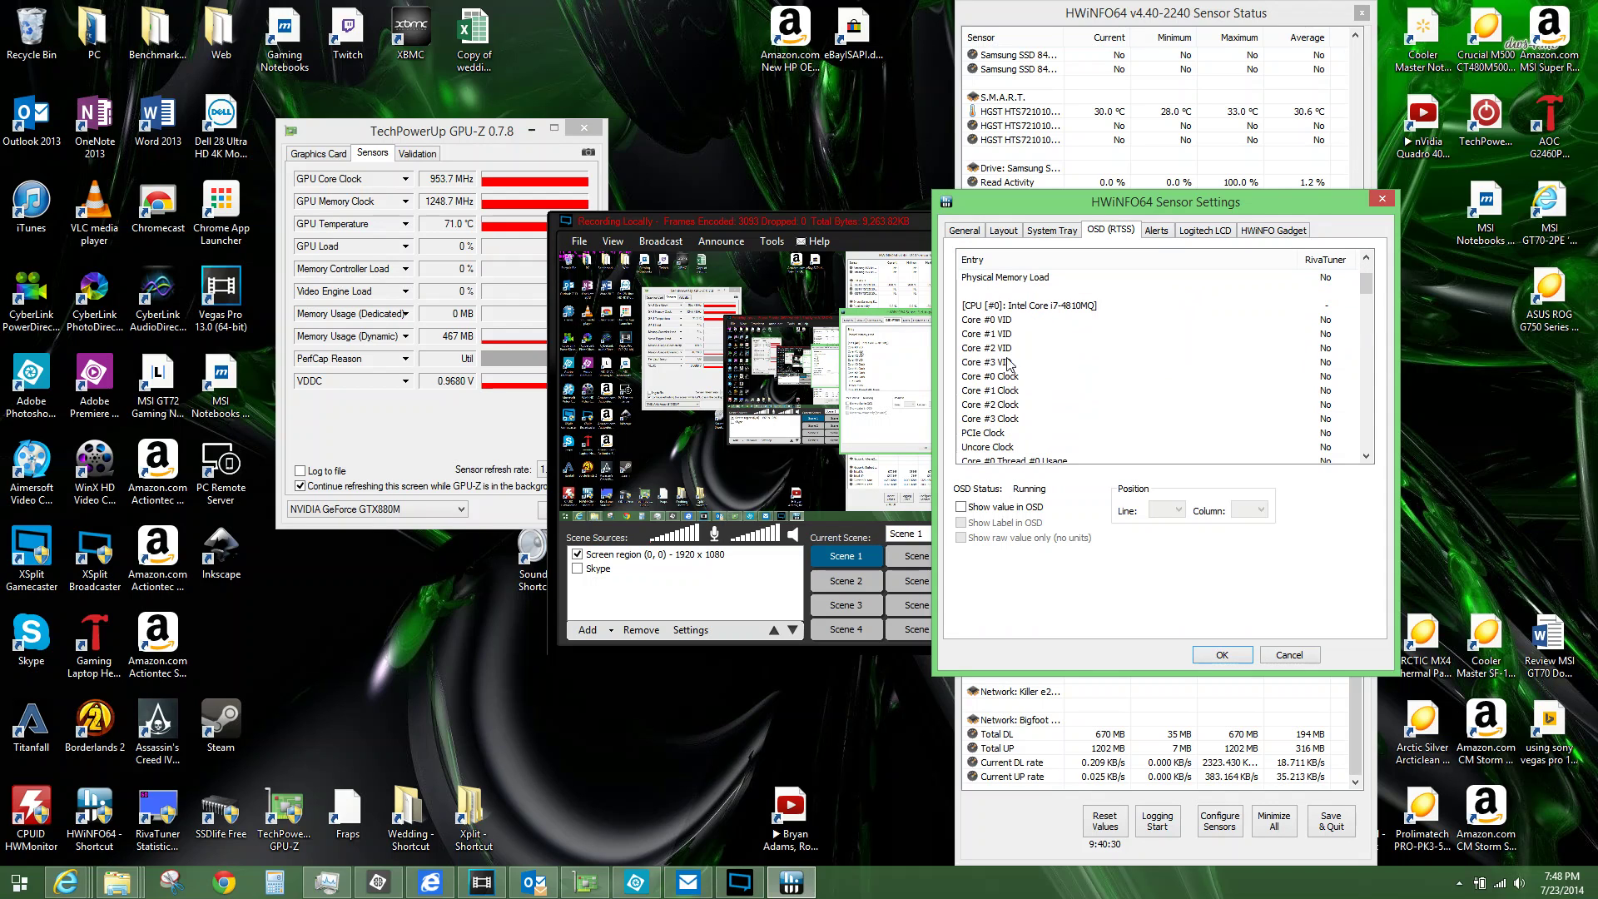
scroll(1032, 366, down, 1)
scroll(1033, 366, down, 4)
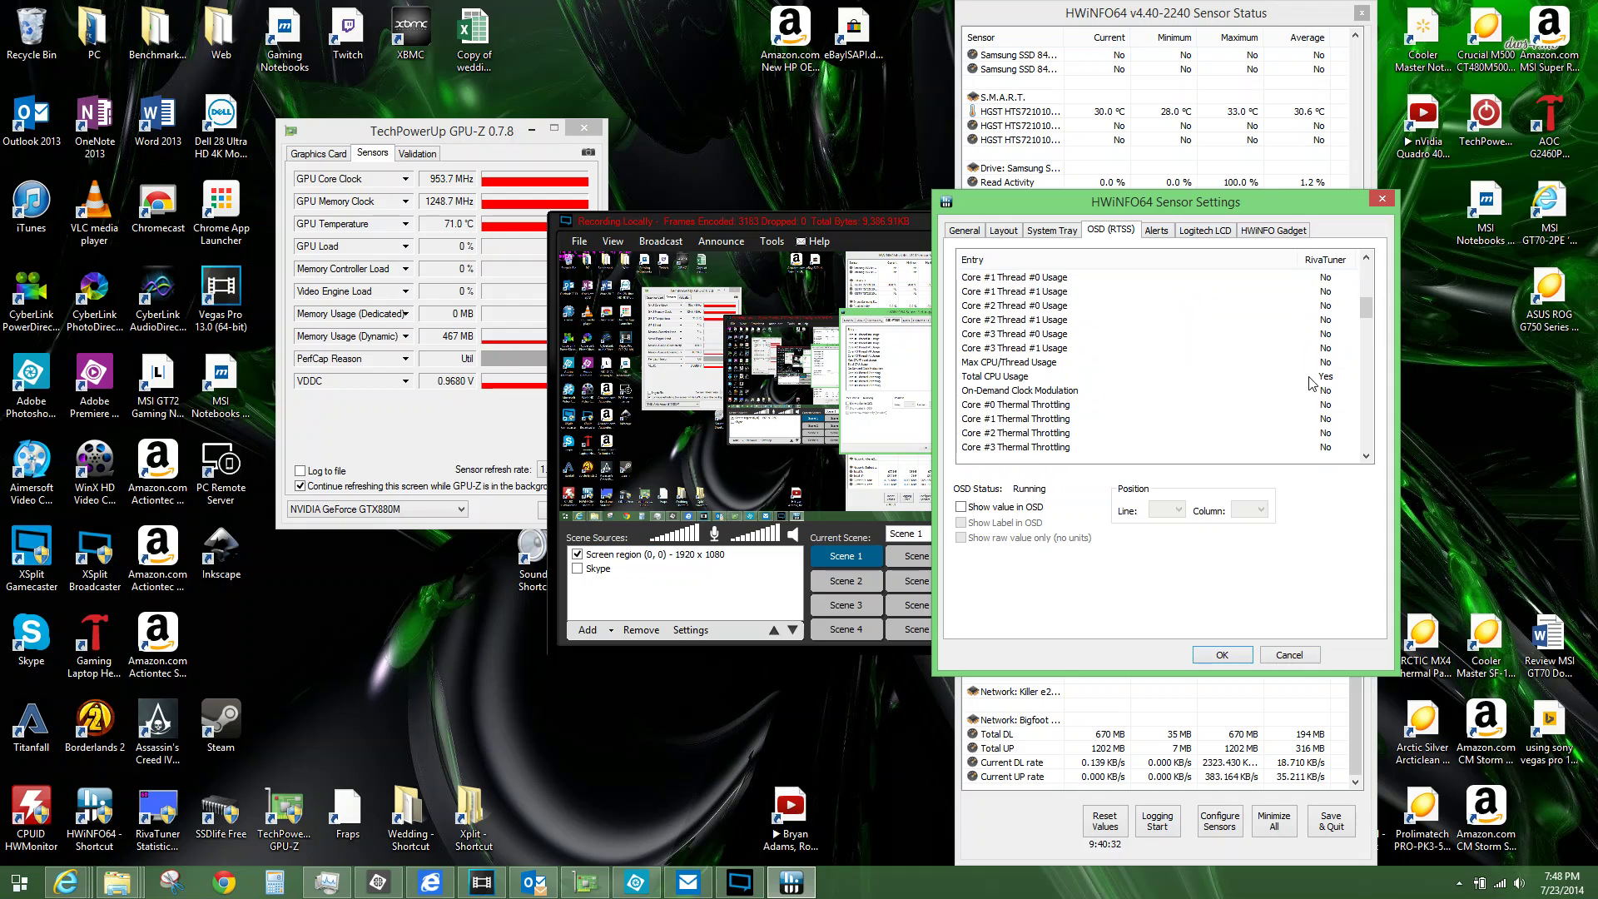
- Inspect the OSD placement of Total CPU Usage, Core Max, GPU Temperature and GPU Clock
click(999, 376)
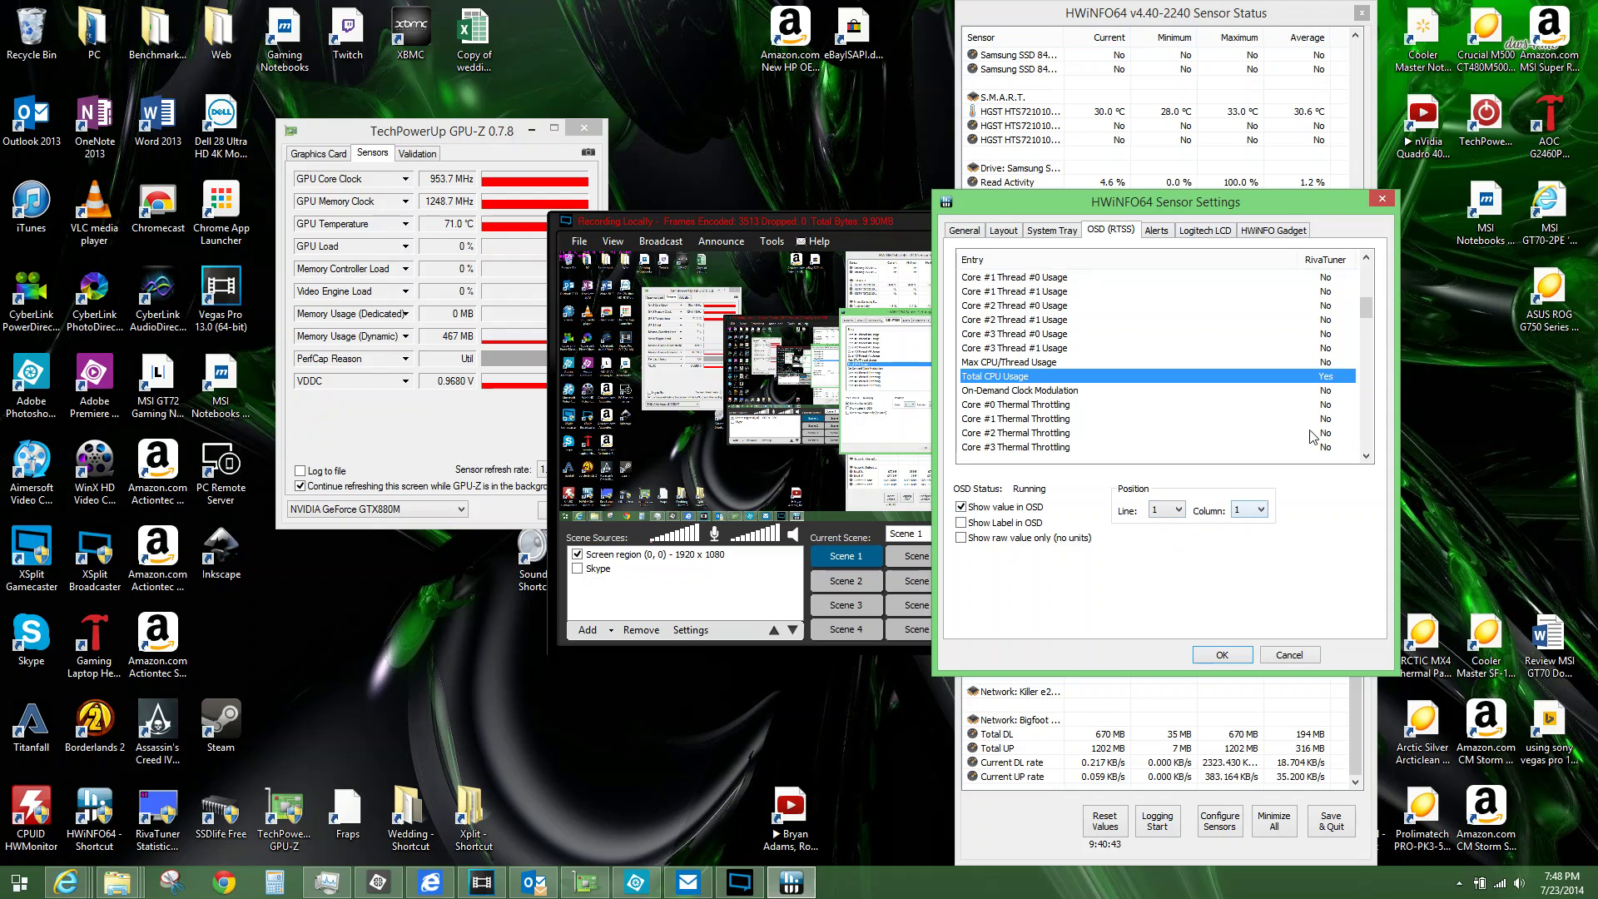
scroll(1223, 410, down, 4)
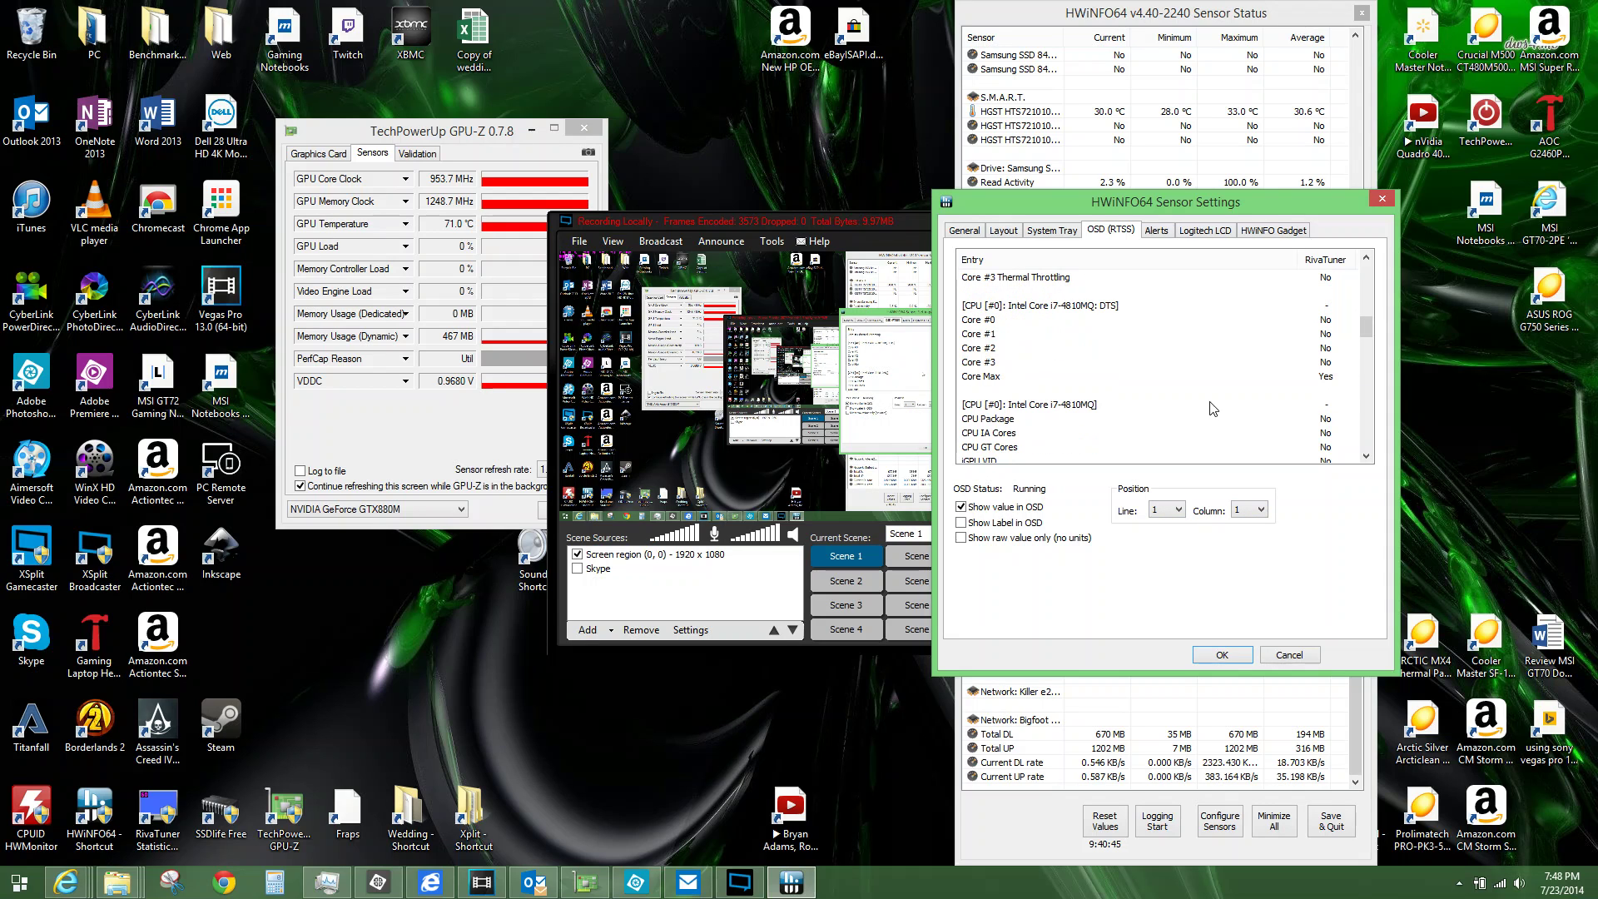
click(999, 379)
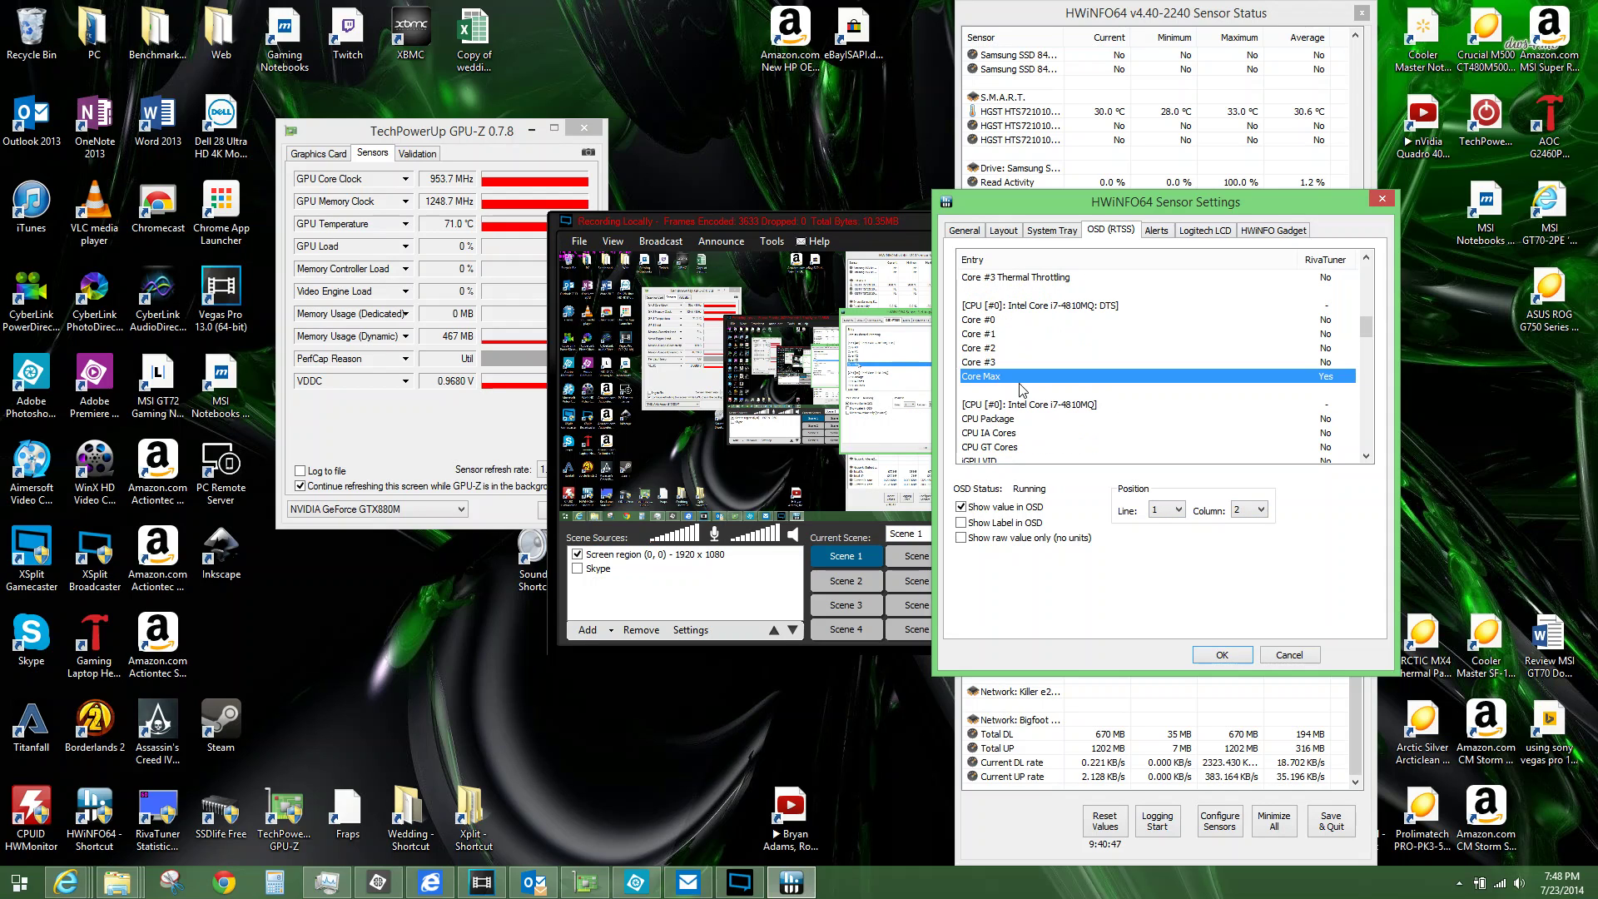
scroll(1222, 396, down, 5)
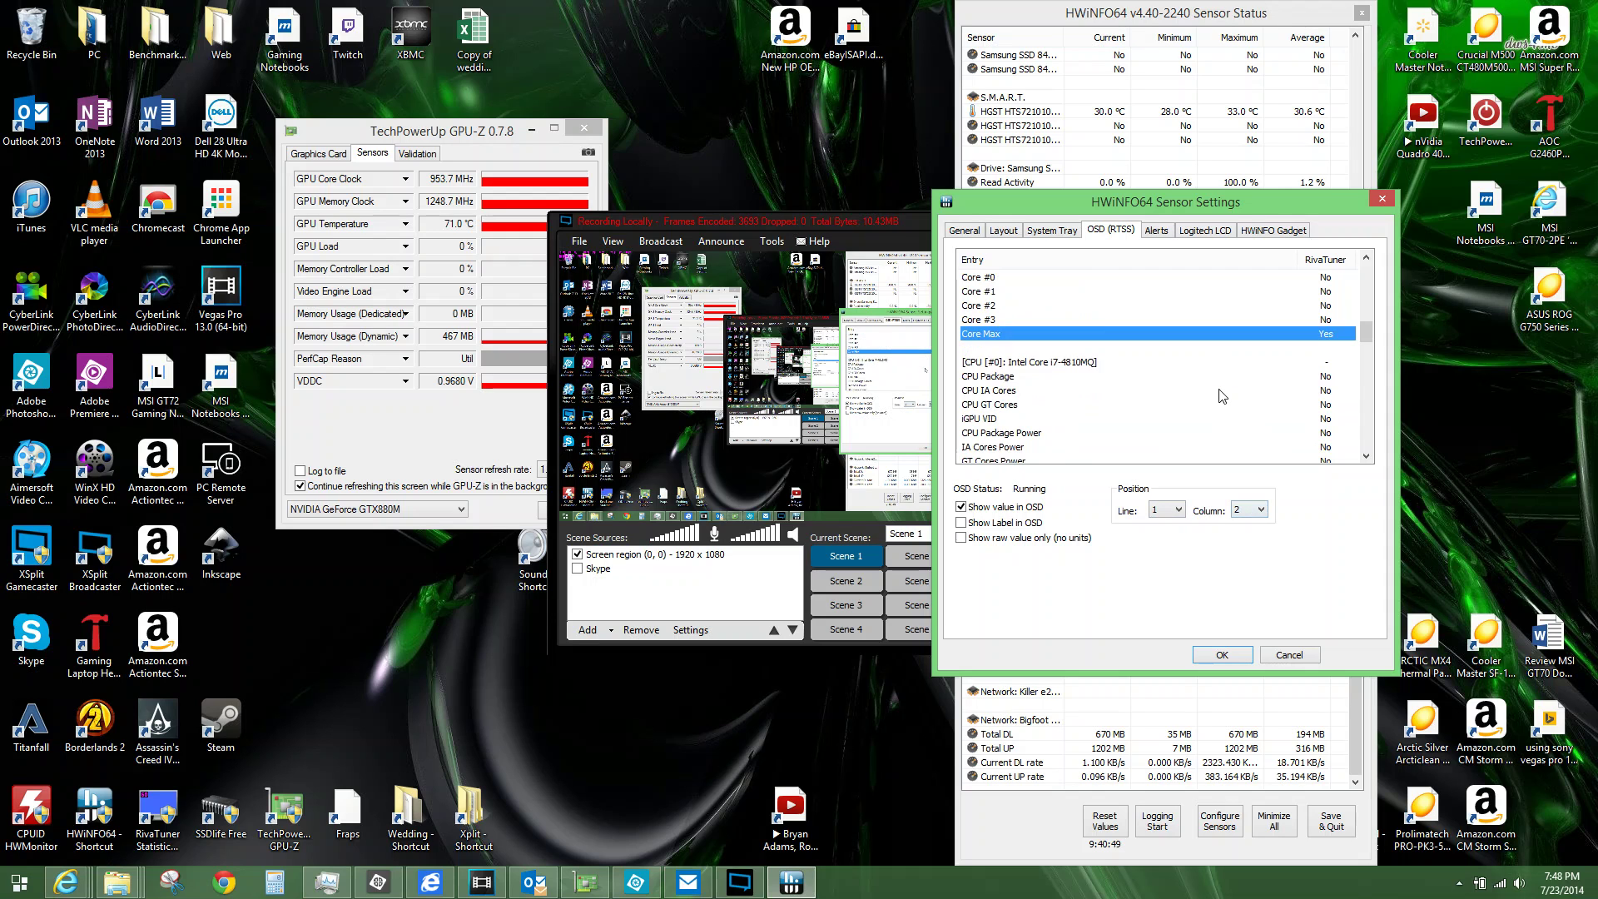
scroll(1222, 396, down, 8)
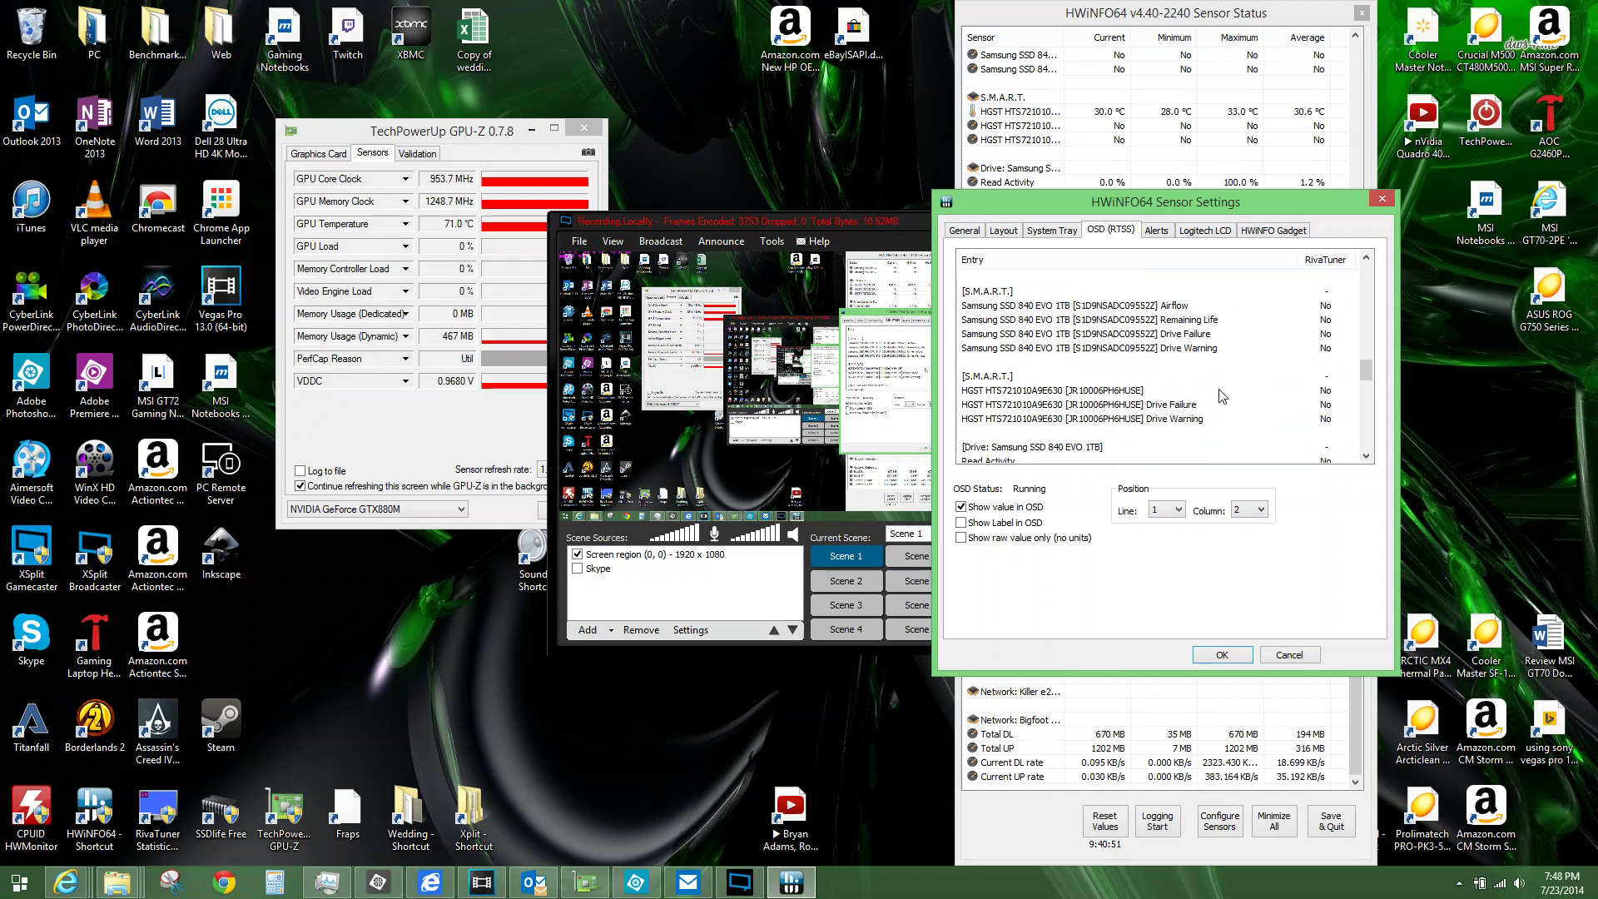
scroll(1221, 396, down, 3)
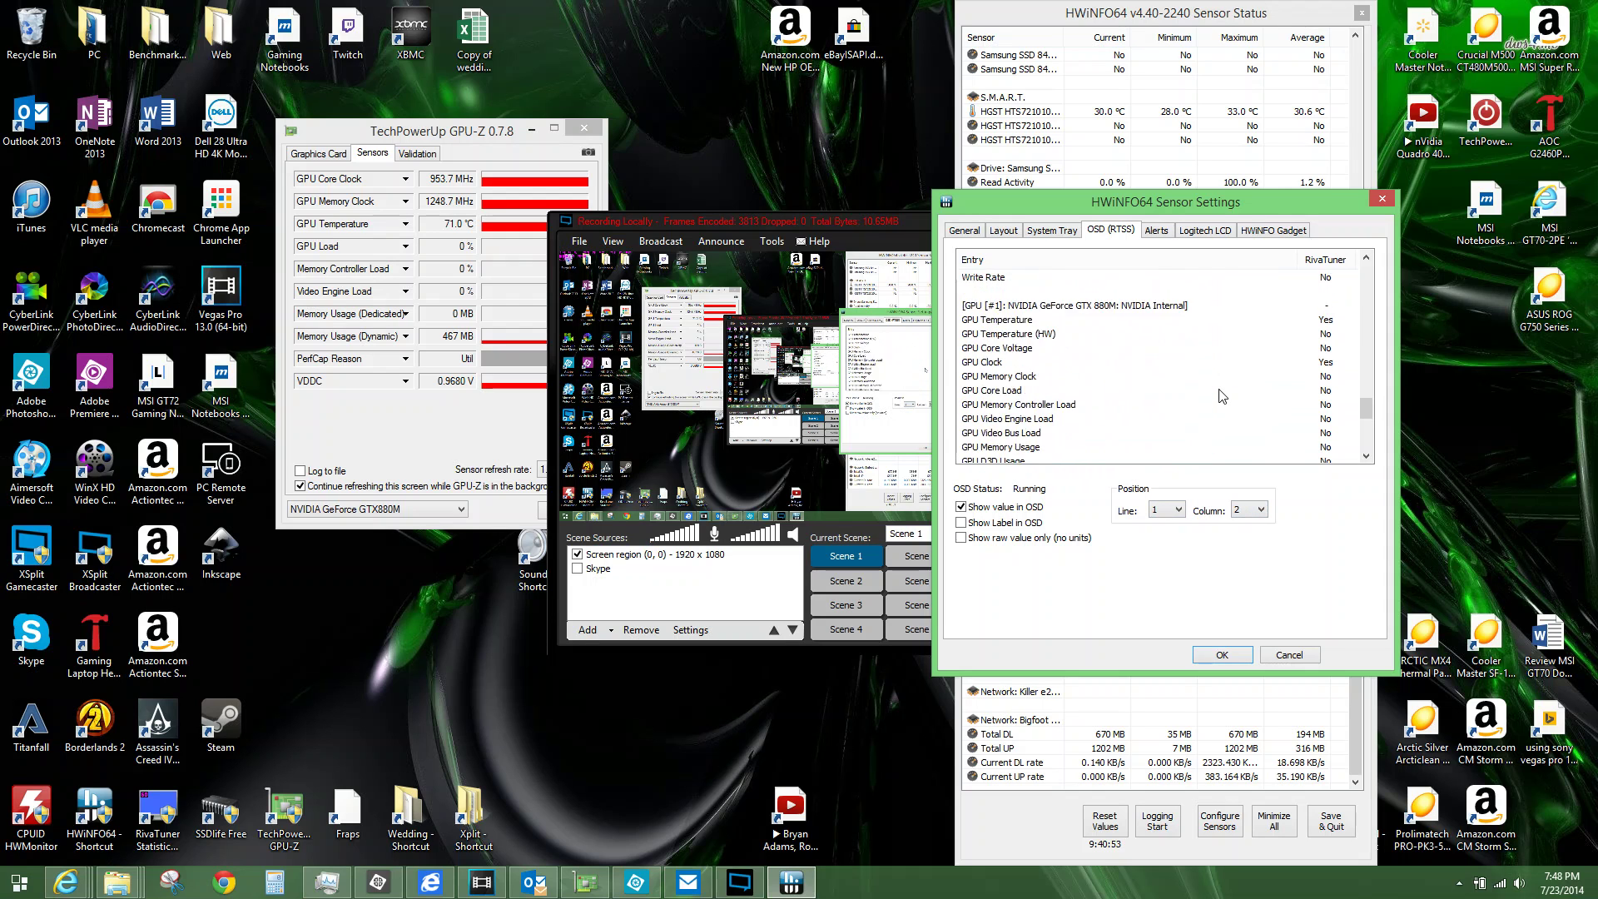
click(1051, 322)
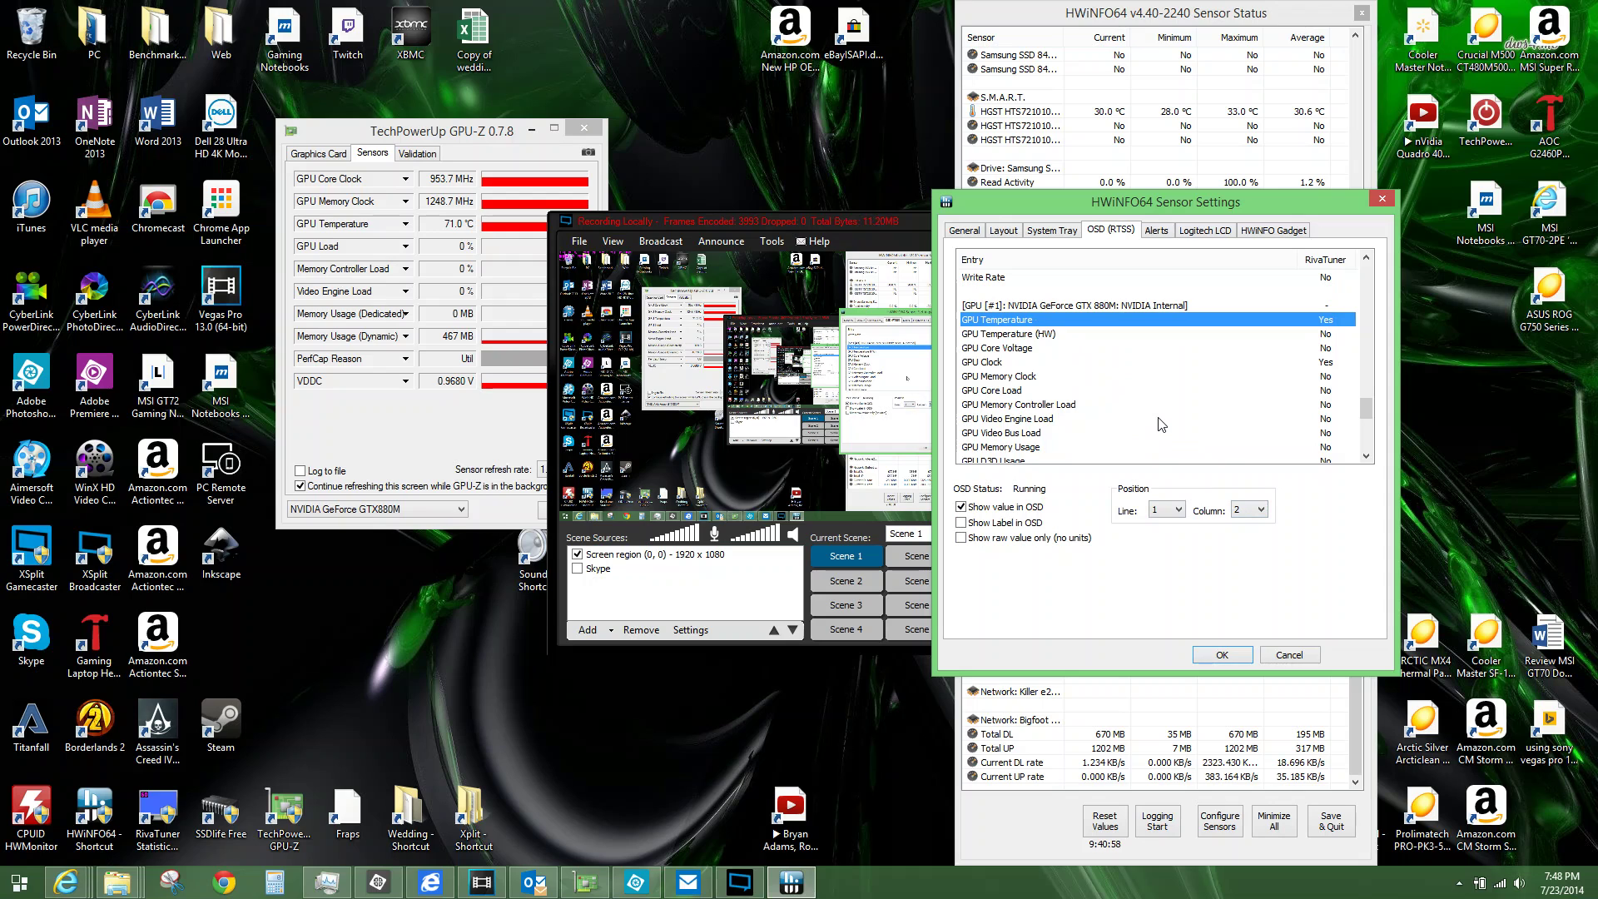
scroll(1161, 424, down, 1)
click(1054, 321)
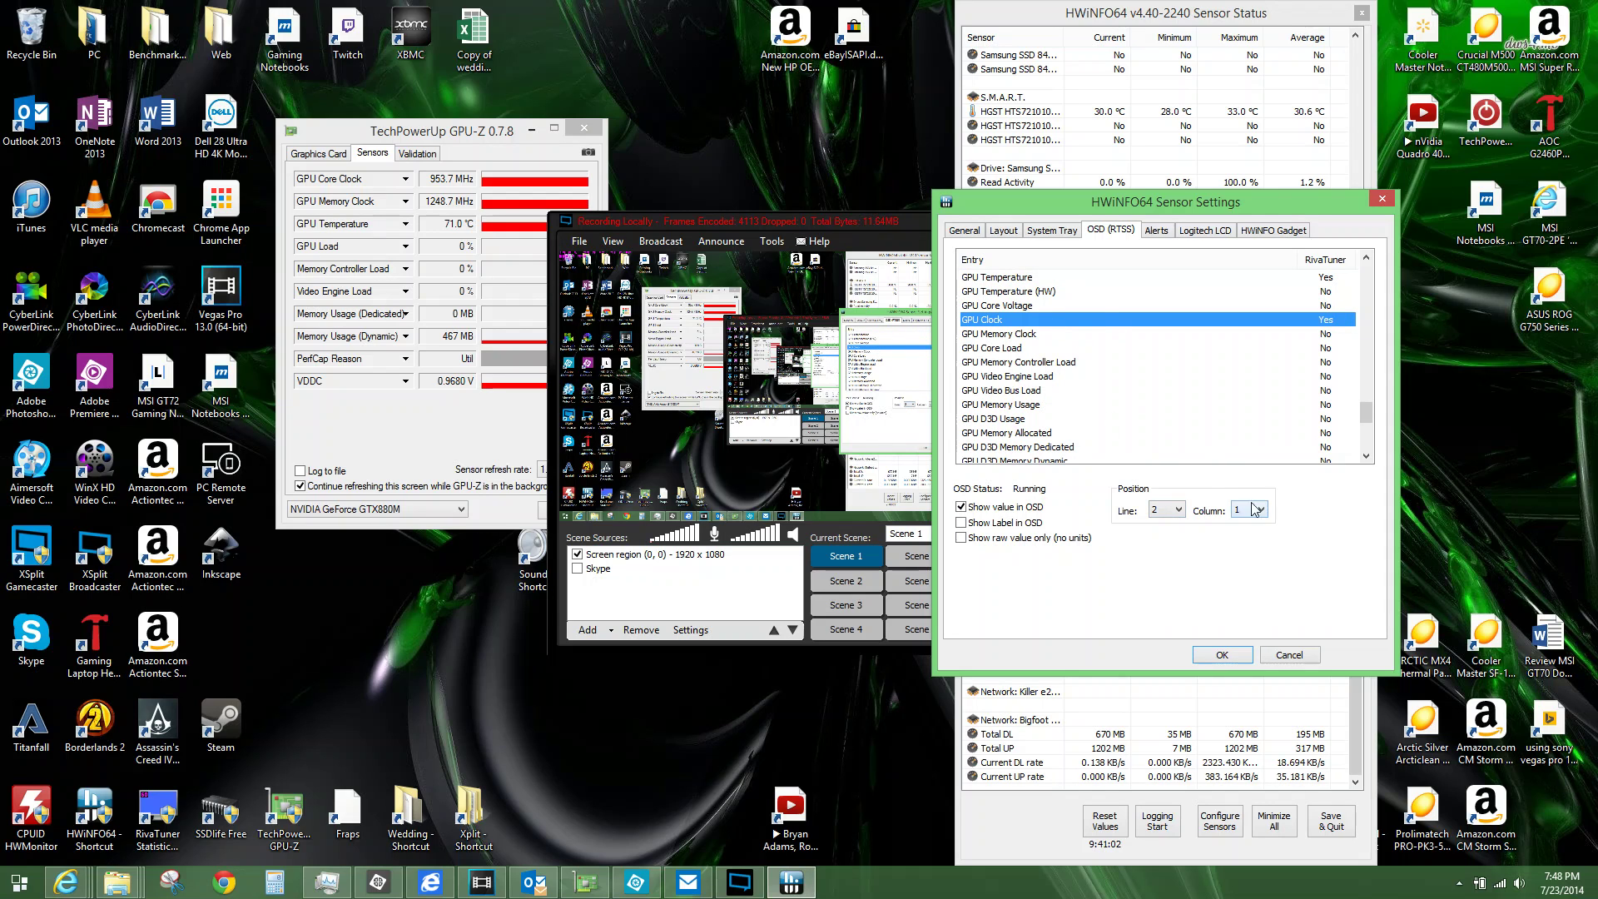
click(1097, 275)
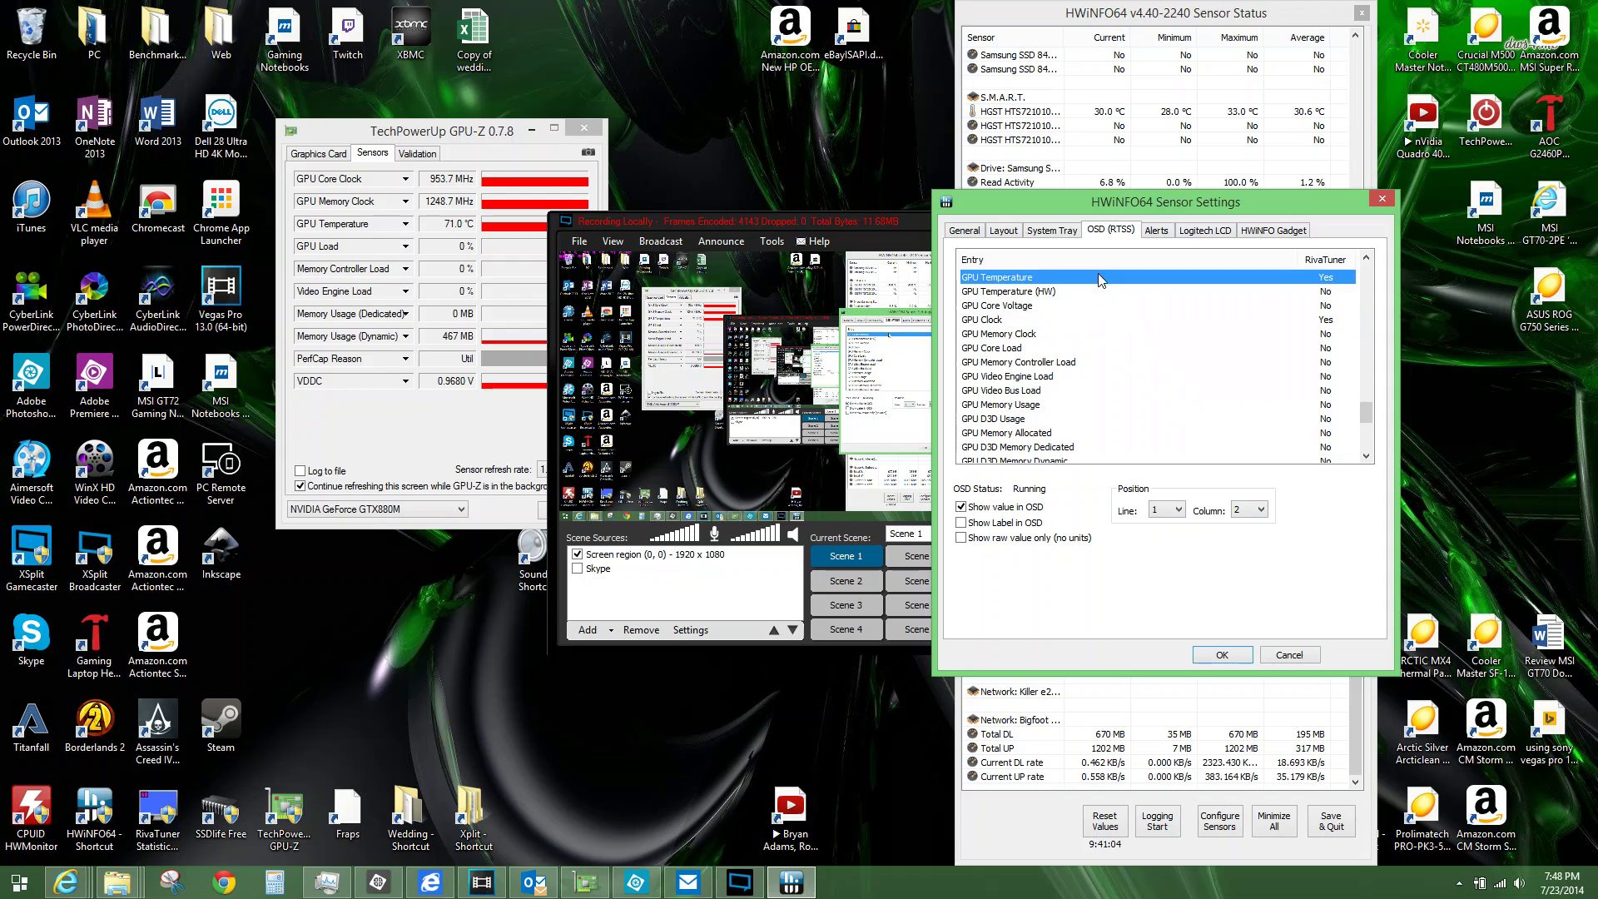
- Put GPU Temperature on OSD line 2 and apply the sensor settings with OK
click(1178, 510)
click(1165, 538)
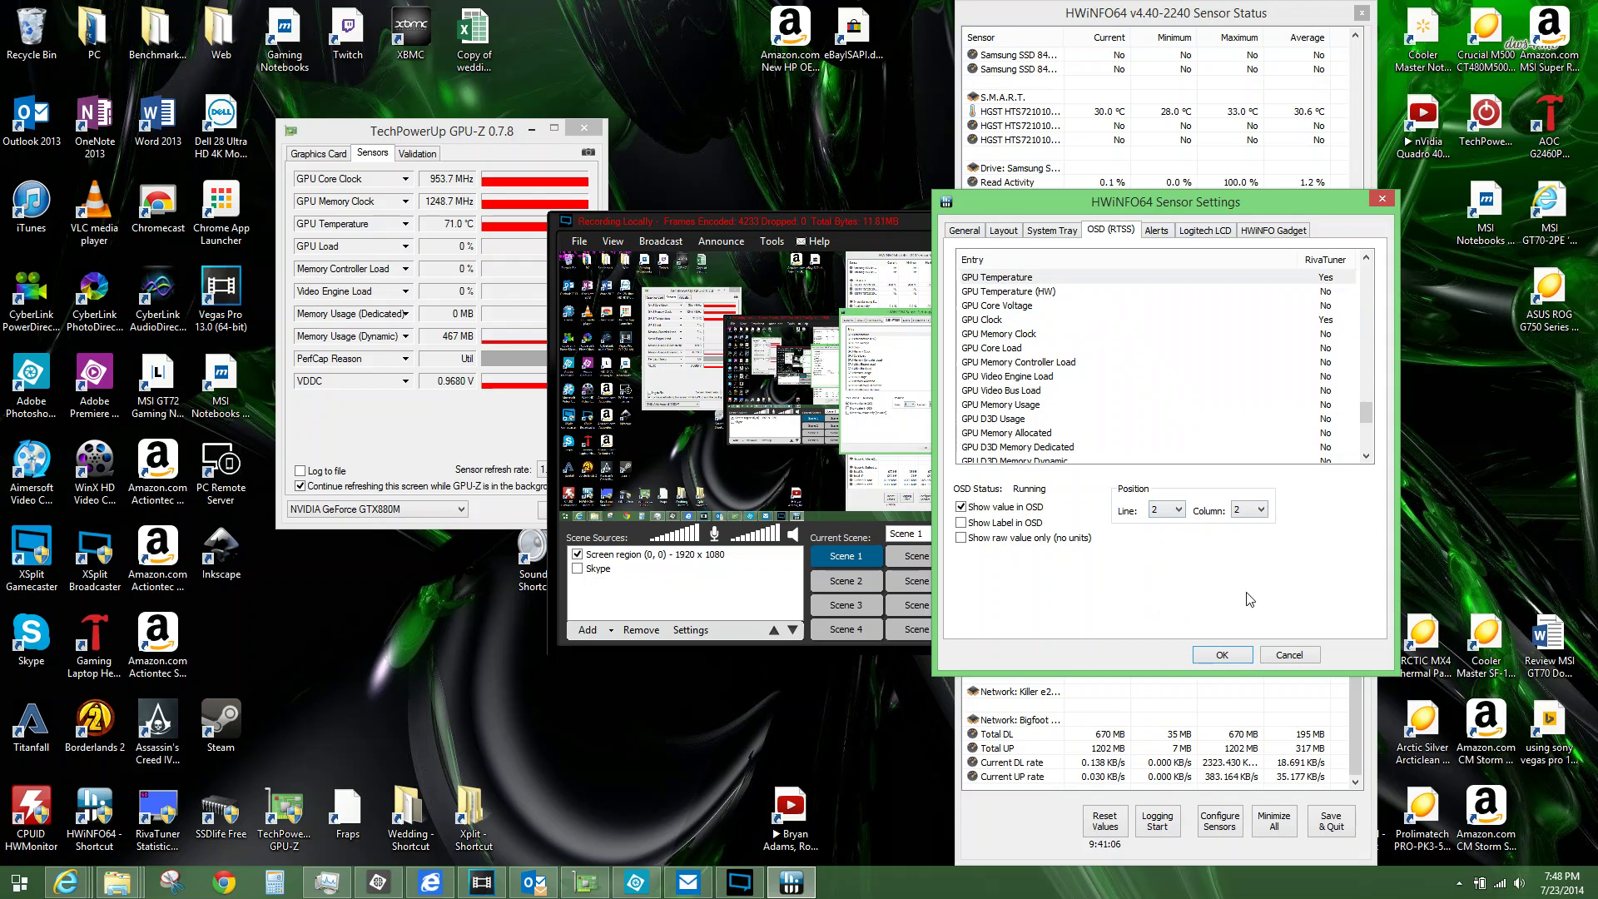
click(1205, 432)
scroll(1209, 439, down, 2)
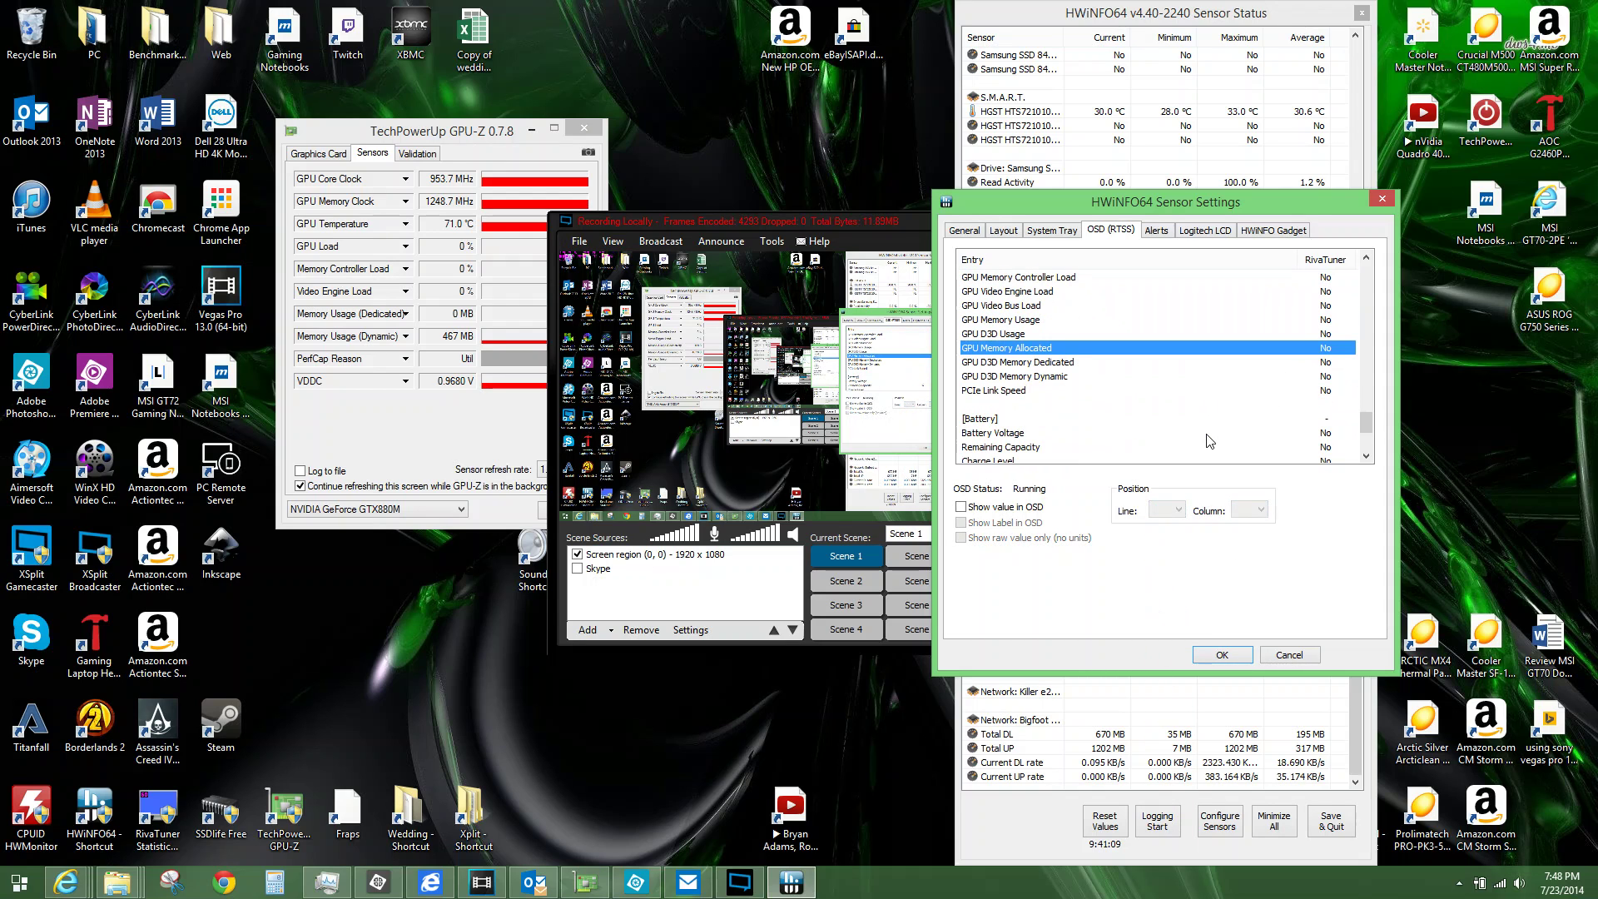
scroll(1209, 441, down, 4)
scroll(1209, 441, up, 12)
scroll(1209, 440, up, 10)
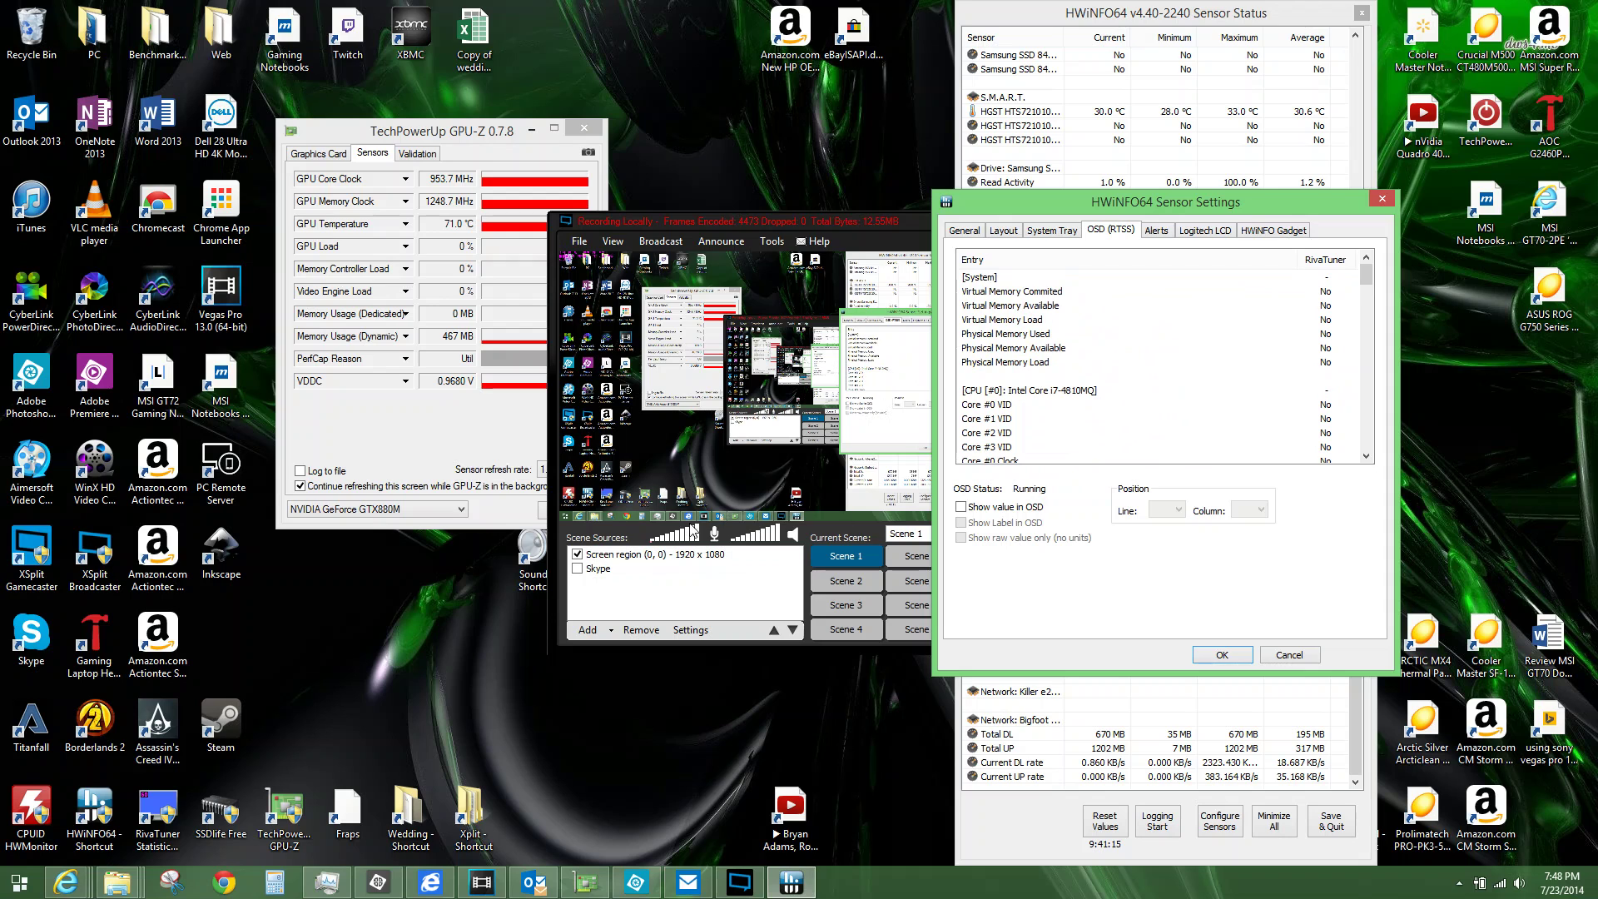
click(1235, 378)
scroll(1235, 391, down, 20)
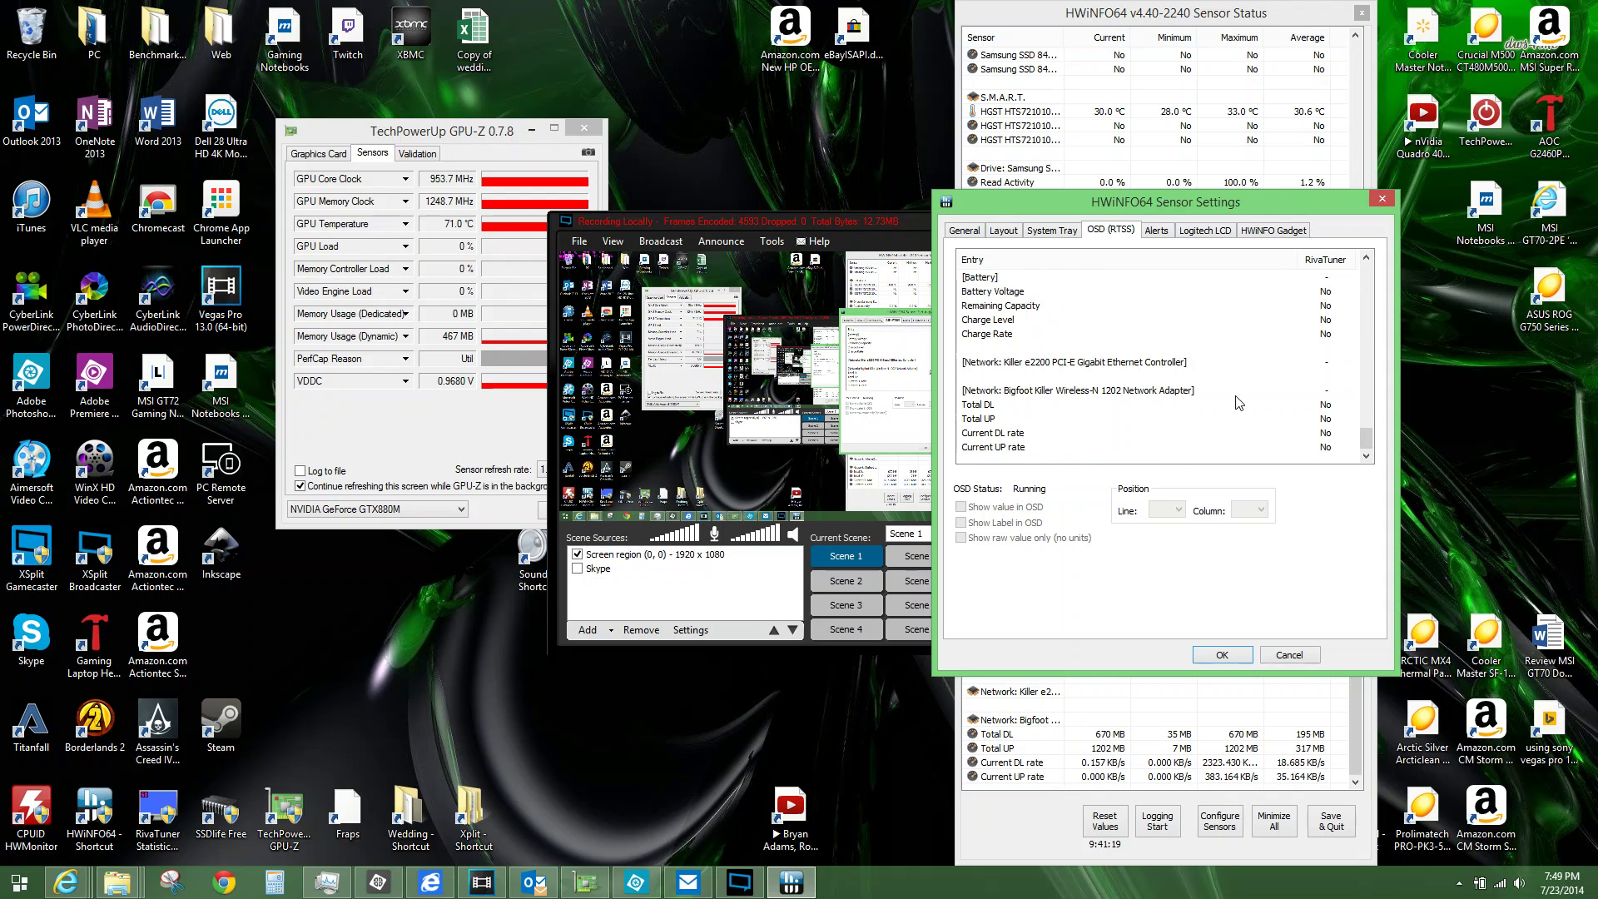
click(1204, 654)
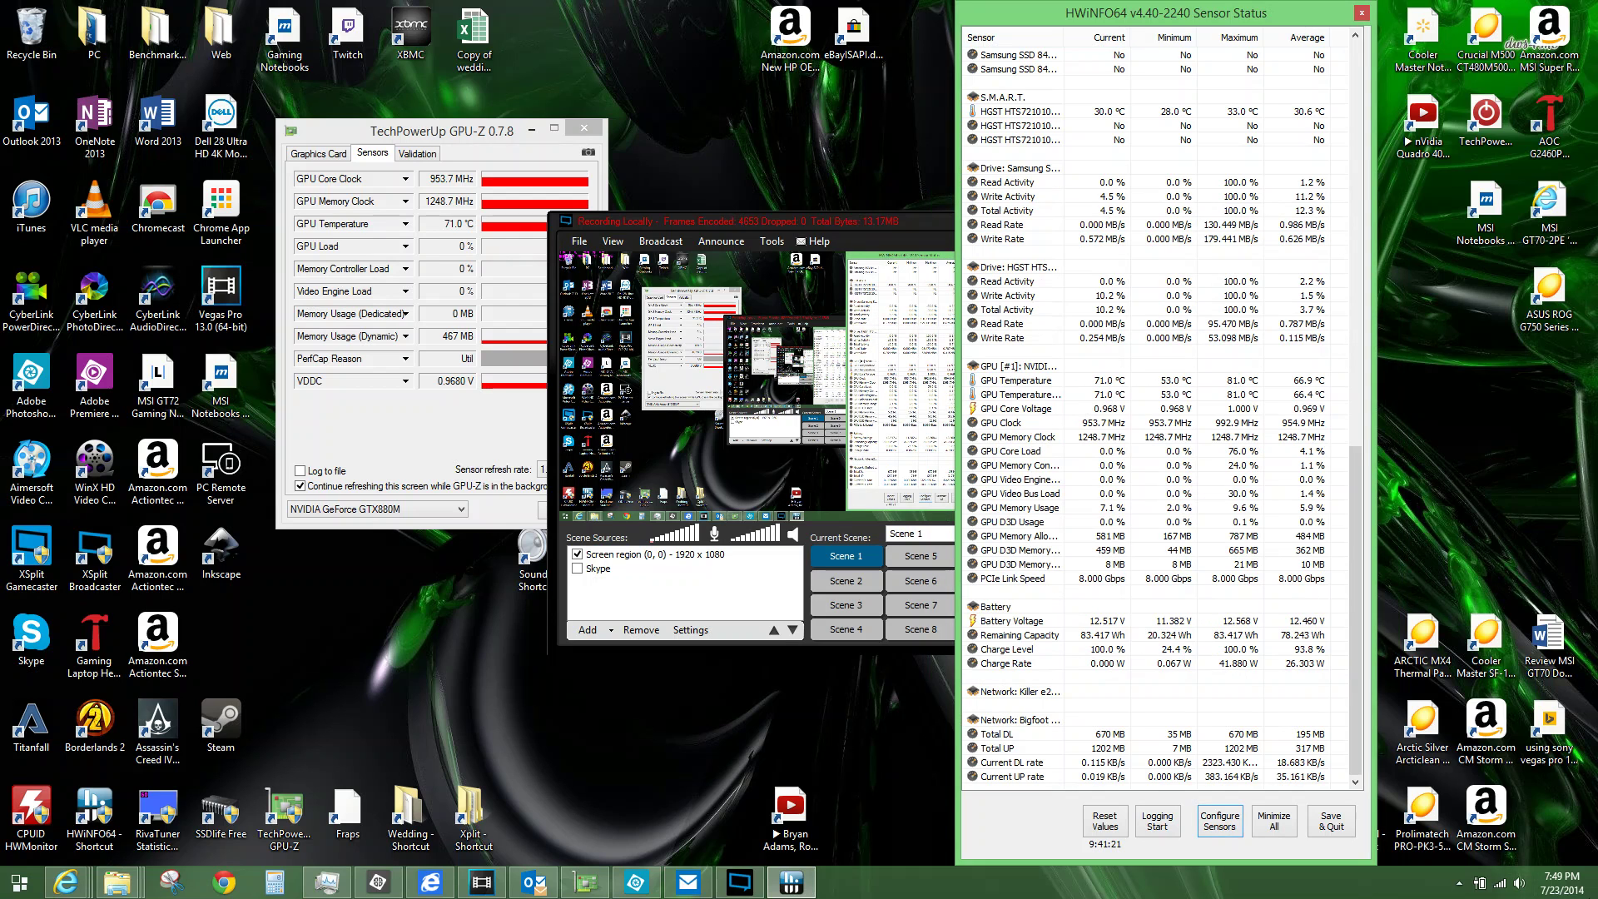
click(1459, 882)
- Show the RivaTuner Statistics Server window from the tray, confirm the On-Screen Display is on, then minimize it
right_click(1429, 774)
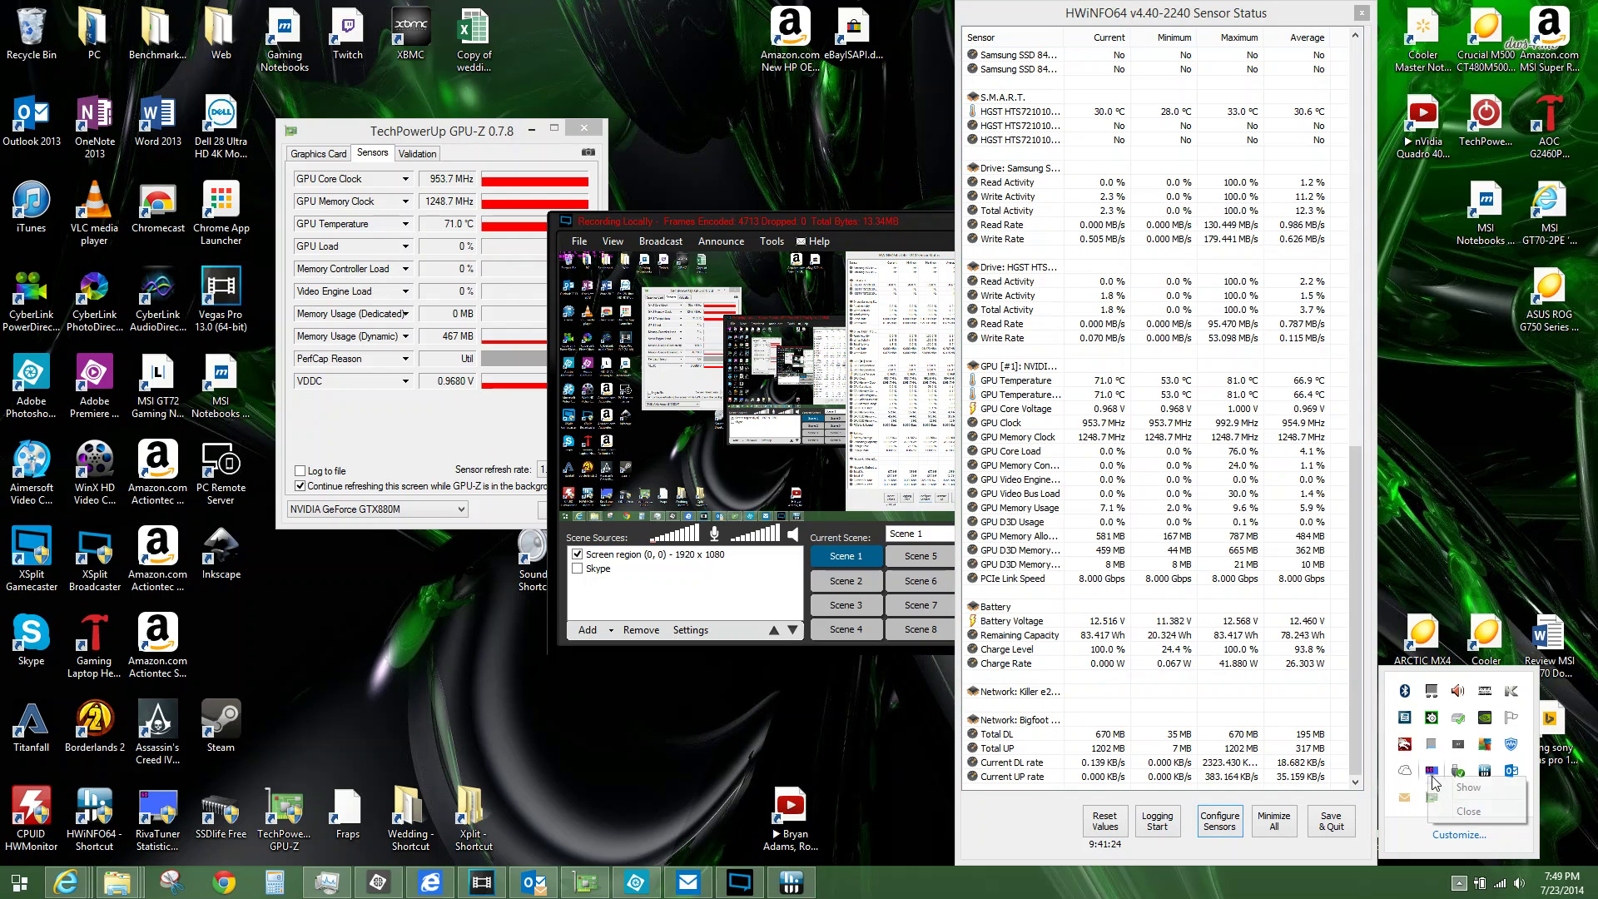
click(1444, 788)
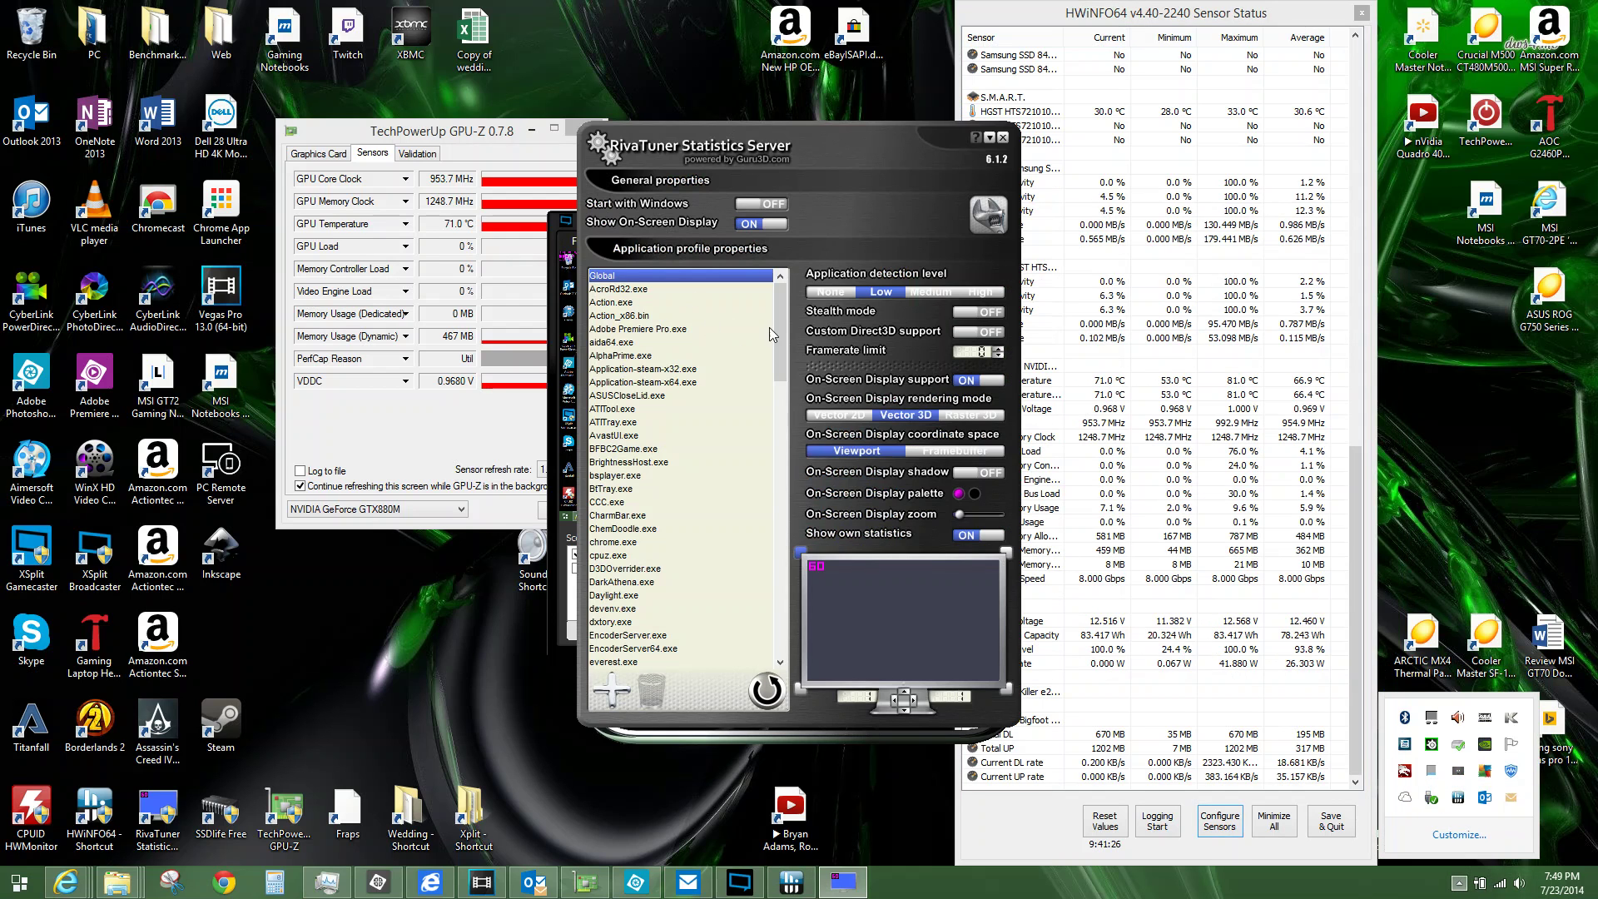
click(873, 445)
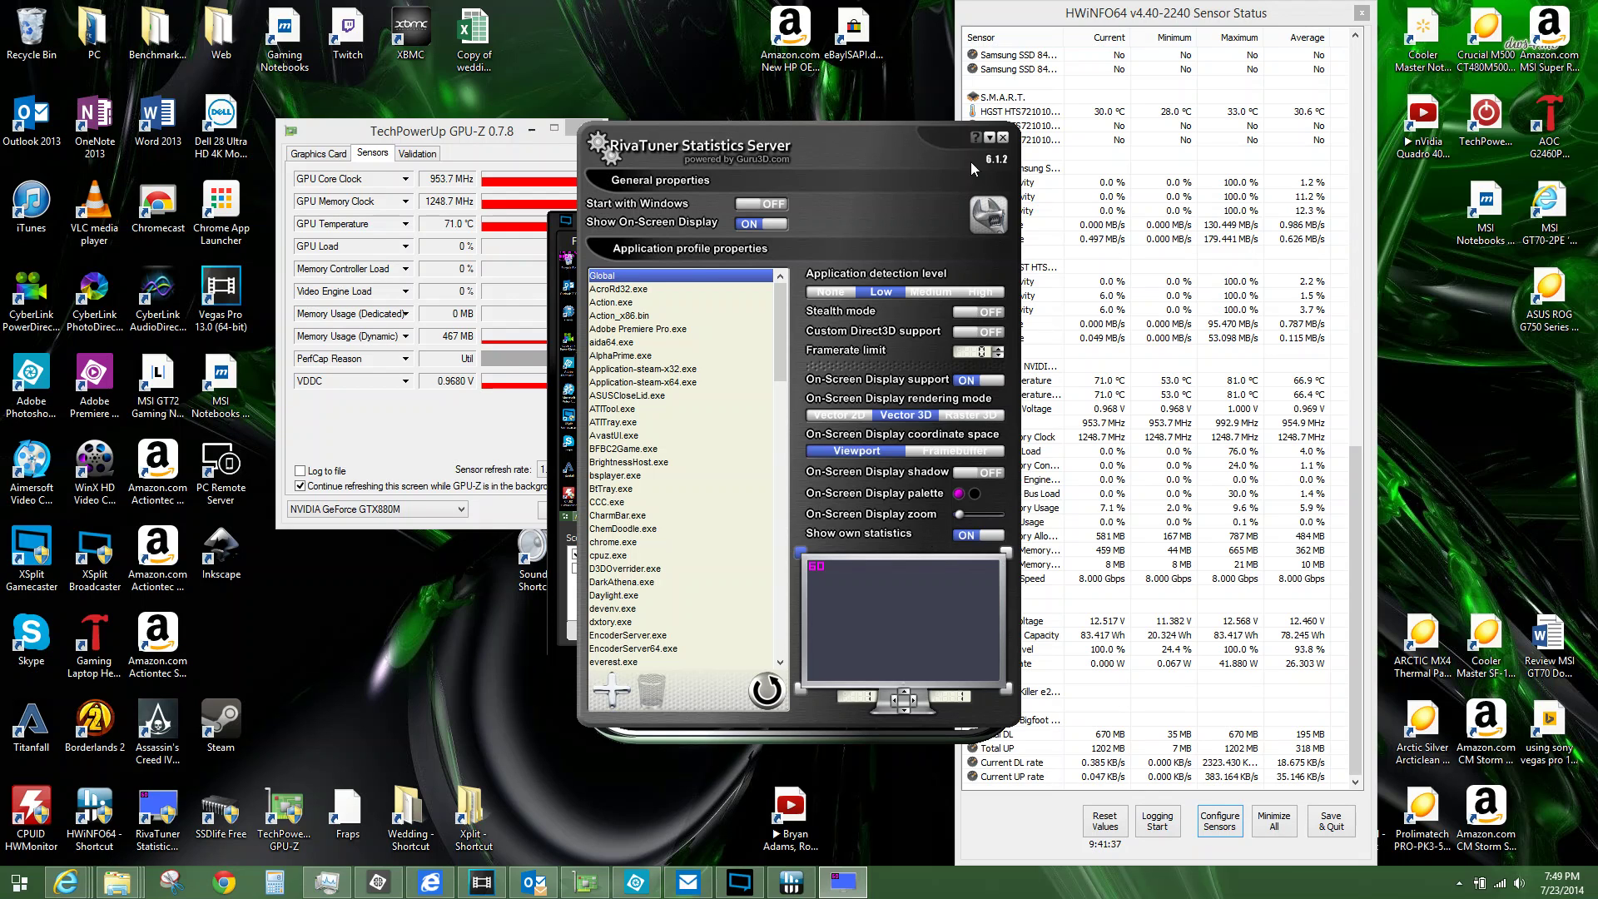
click(988, 138)
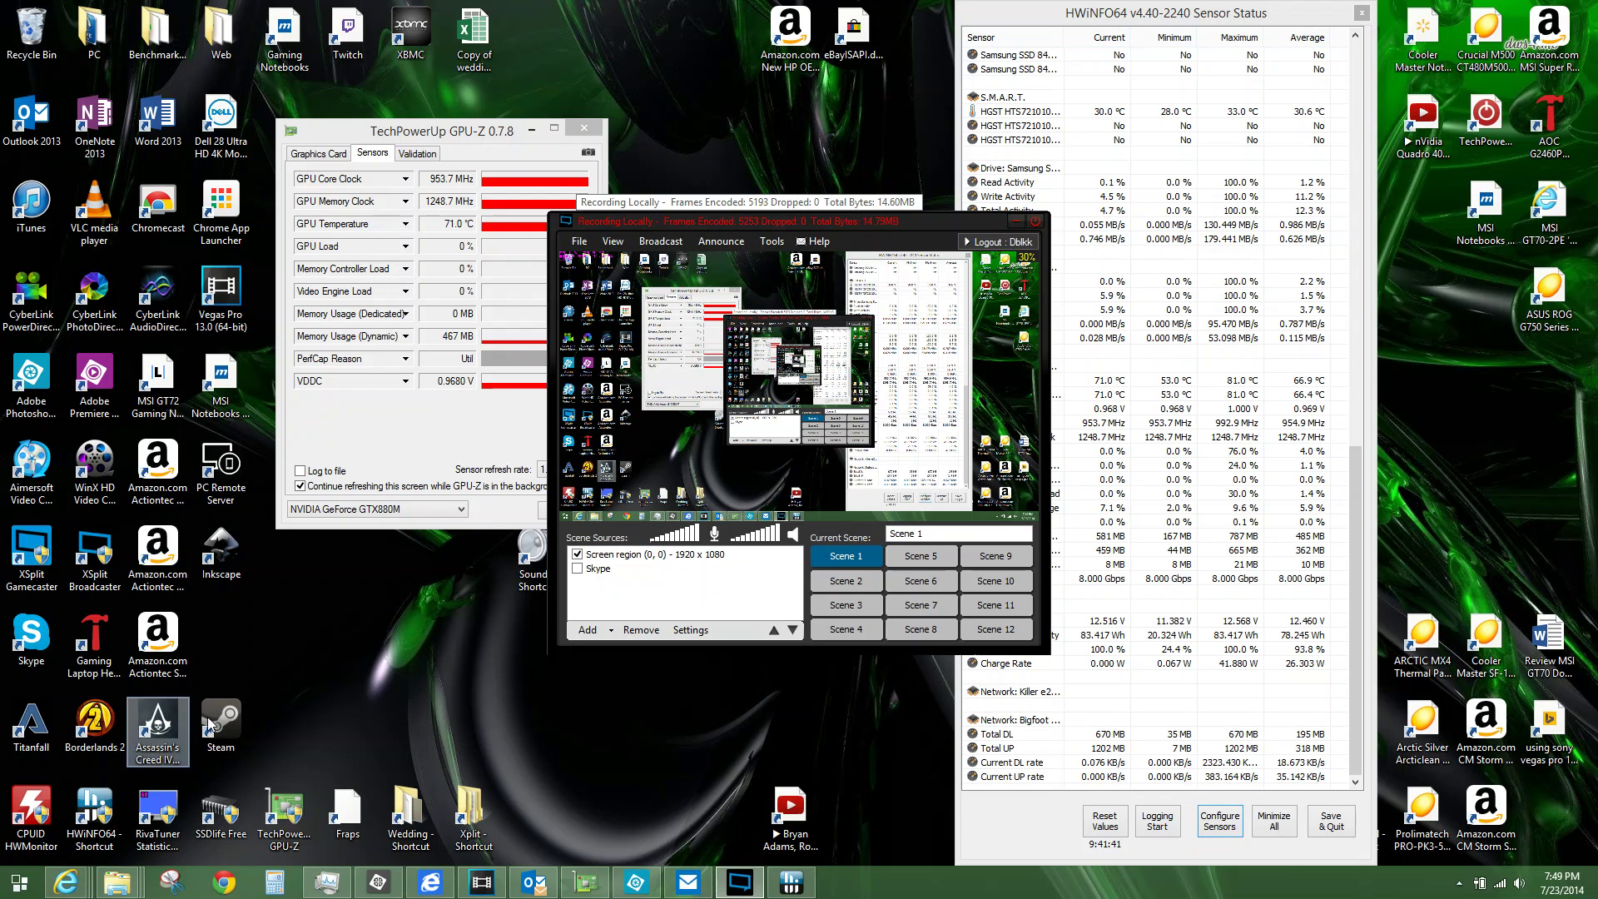
- Launch Borderlands 2 from its desktop shortcut
click(94, 722)
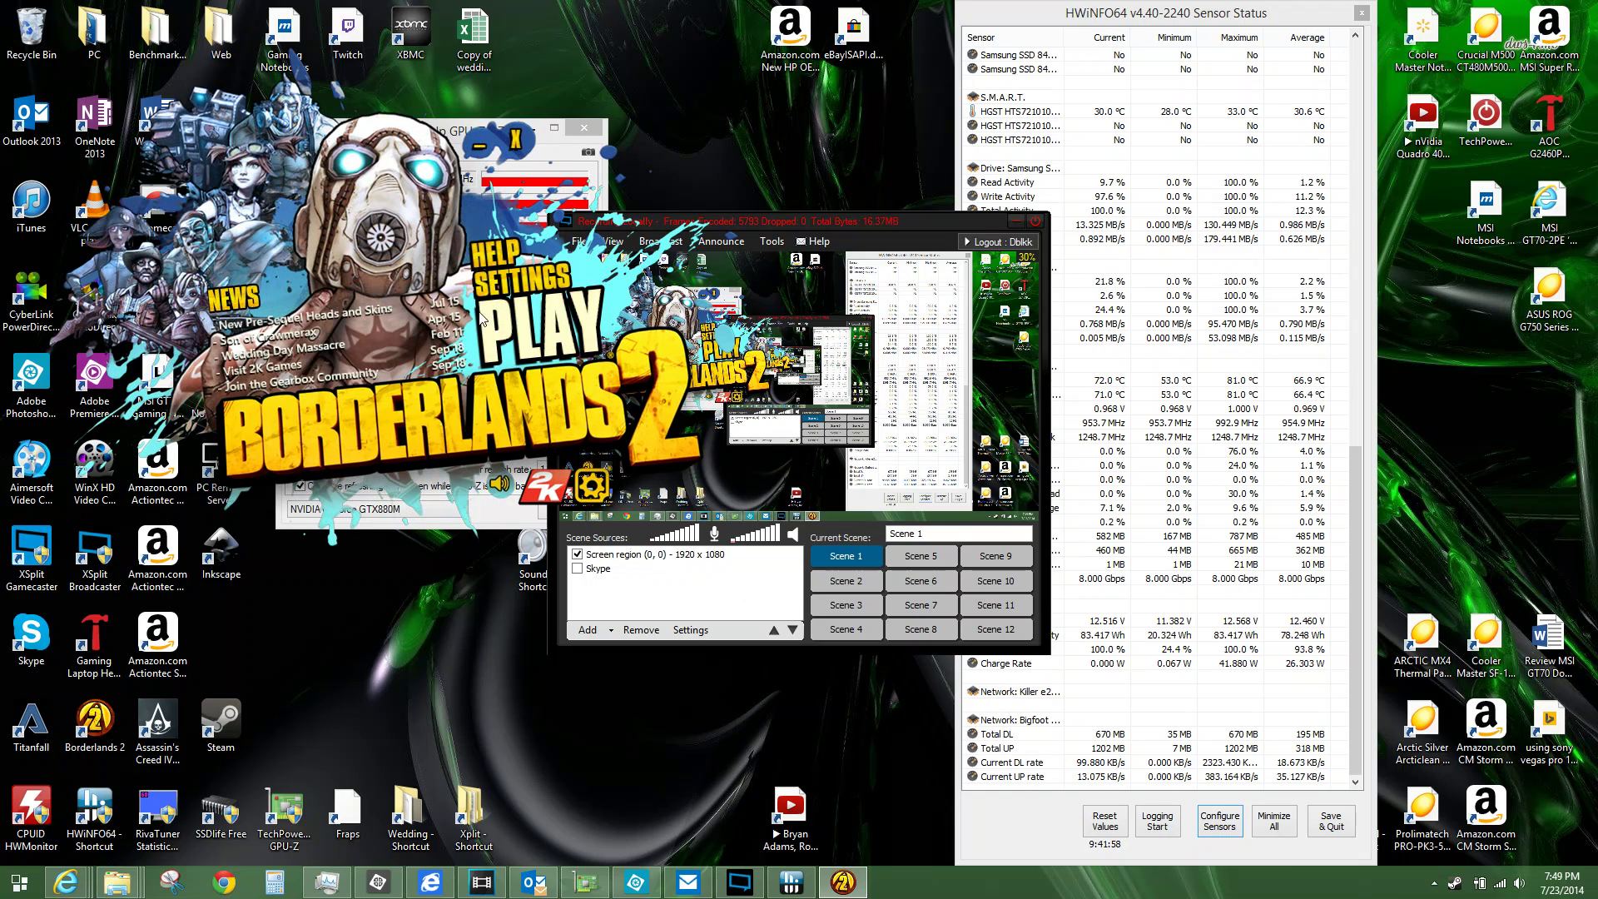
- Start Borderlands 2 with PLAY in the launcher and play the game
click(520, 337)
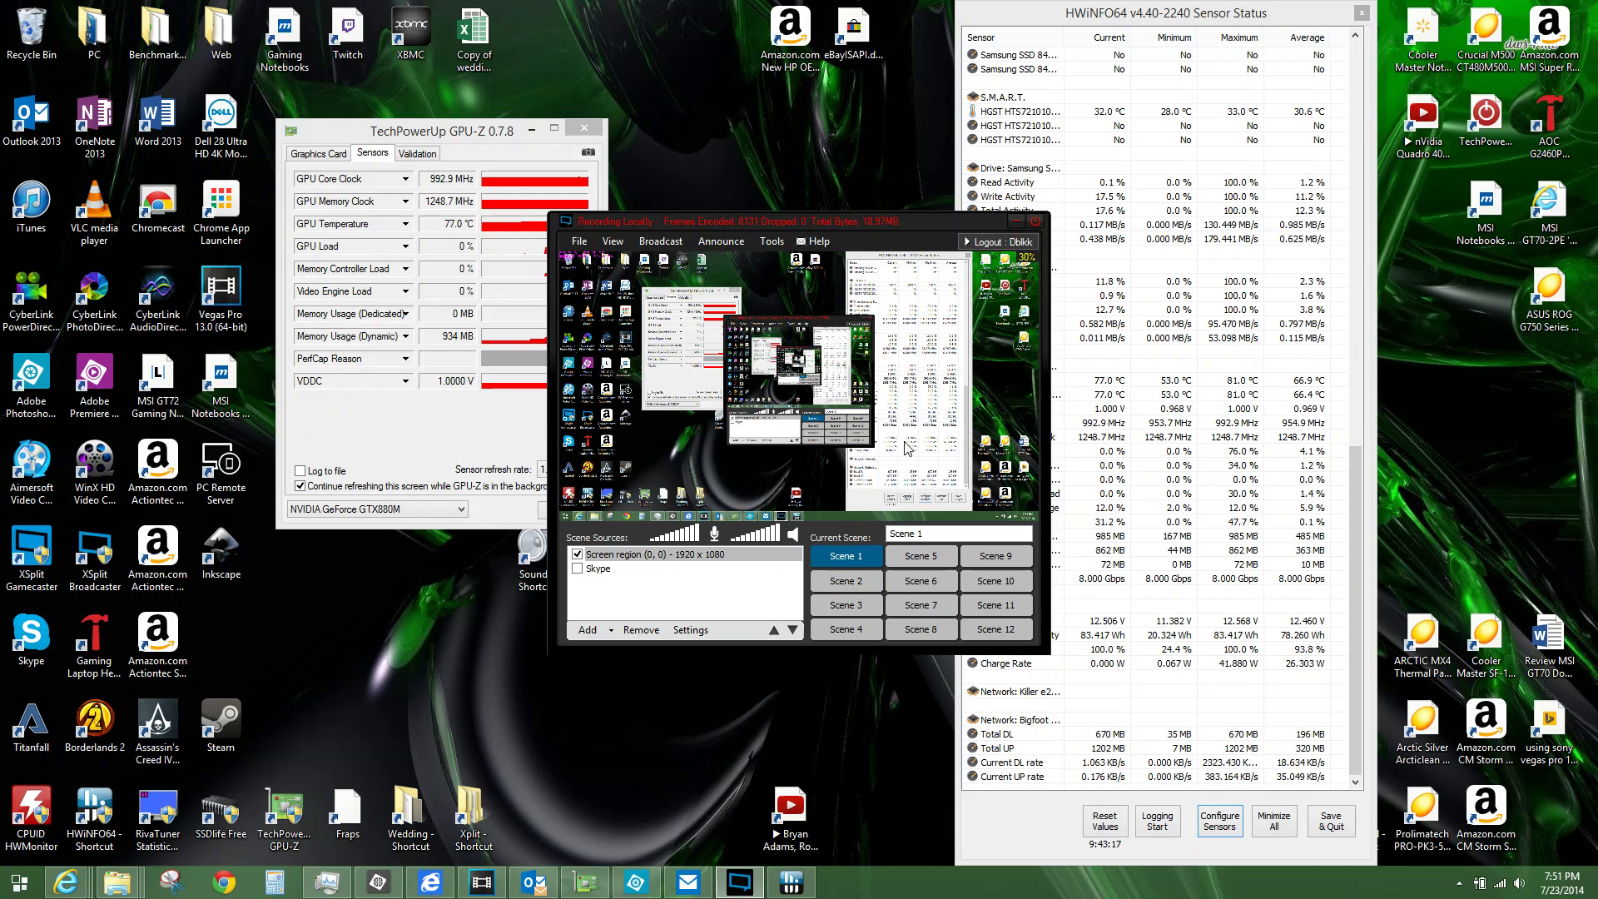
- Move XSplit aside, close the Steam news popup, and load guru3d.com in Internet Explorer
drag(865, 221, 677, 380)
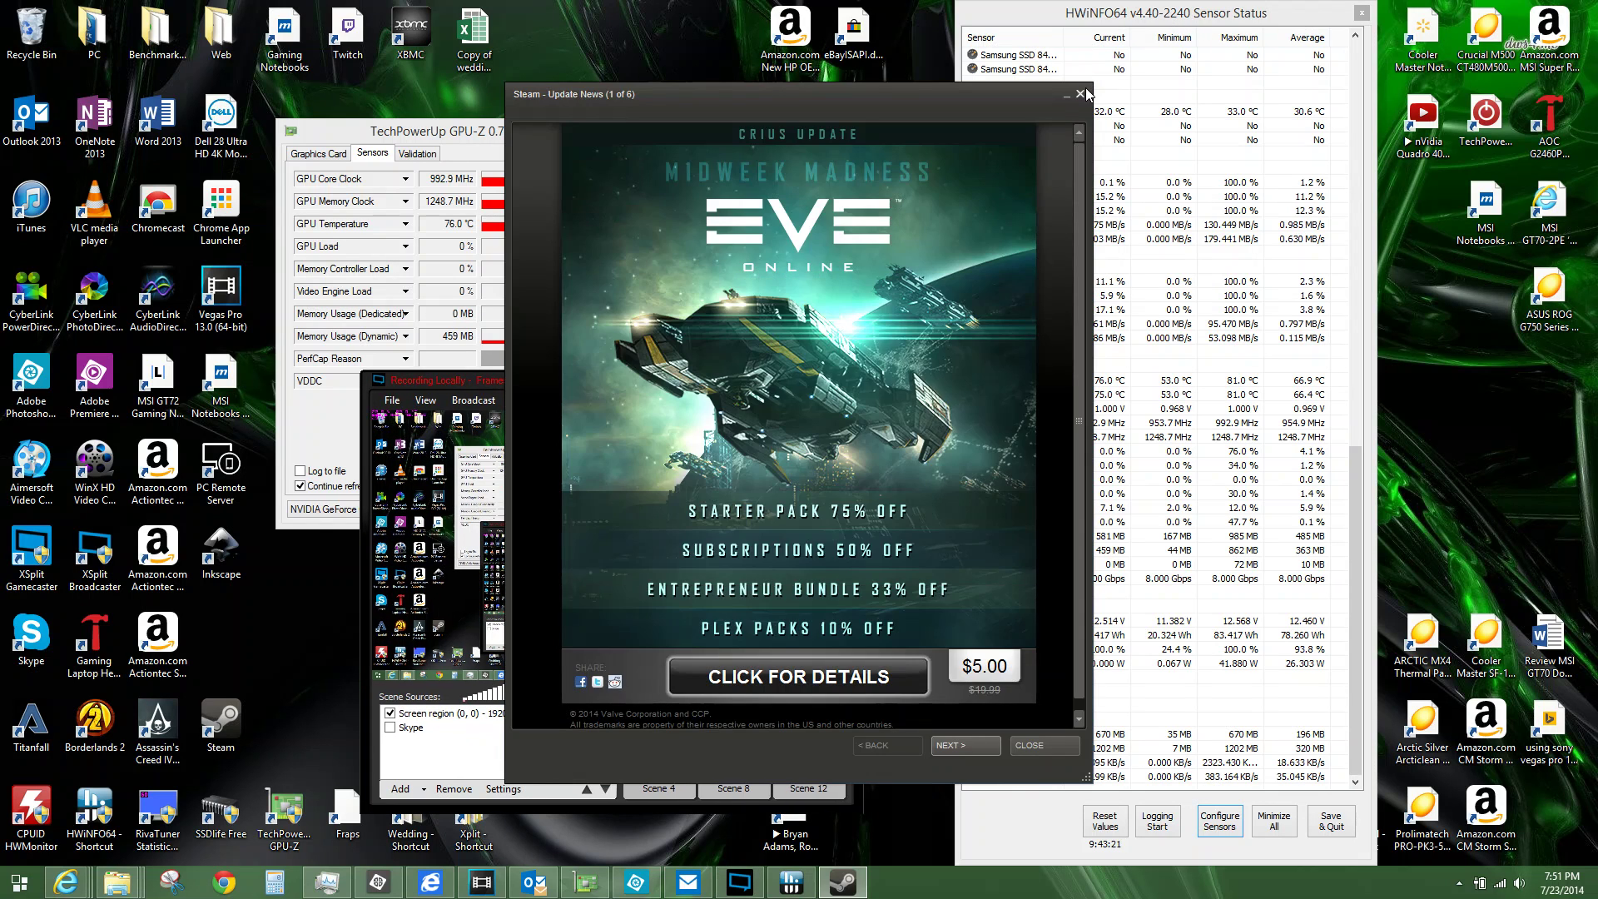
click(1079, 94)
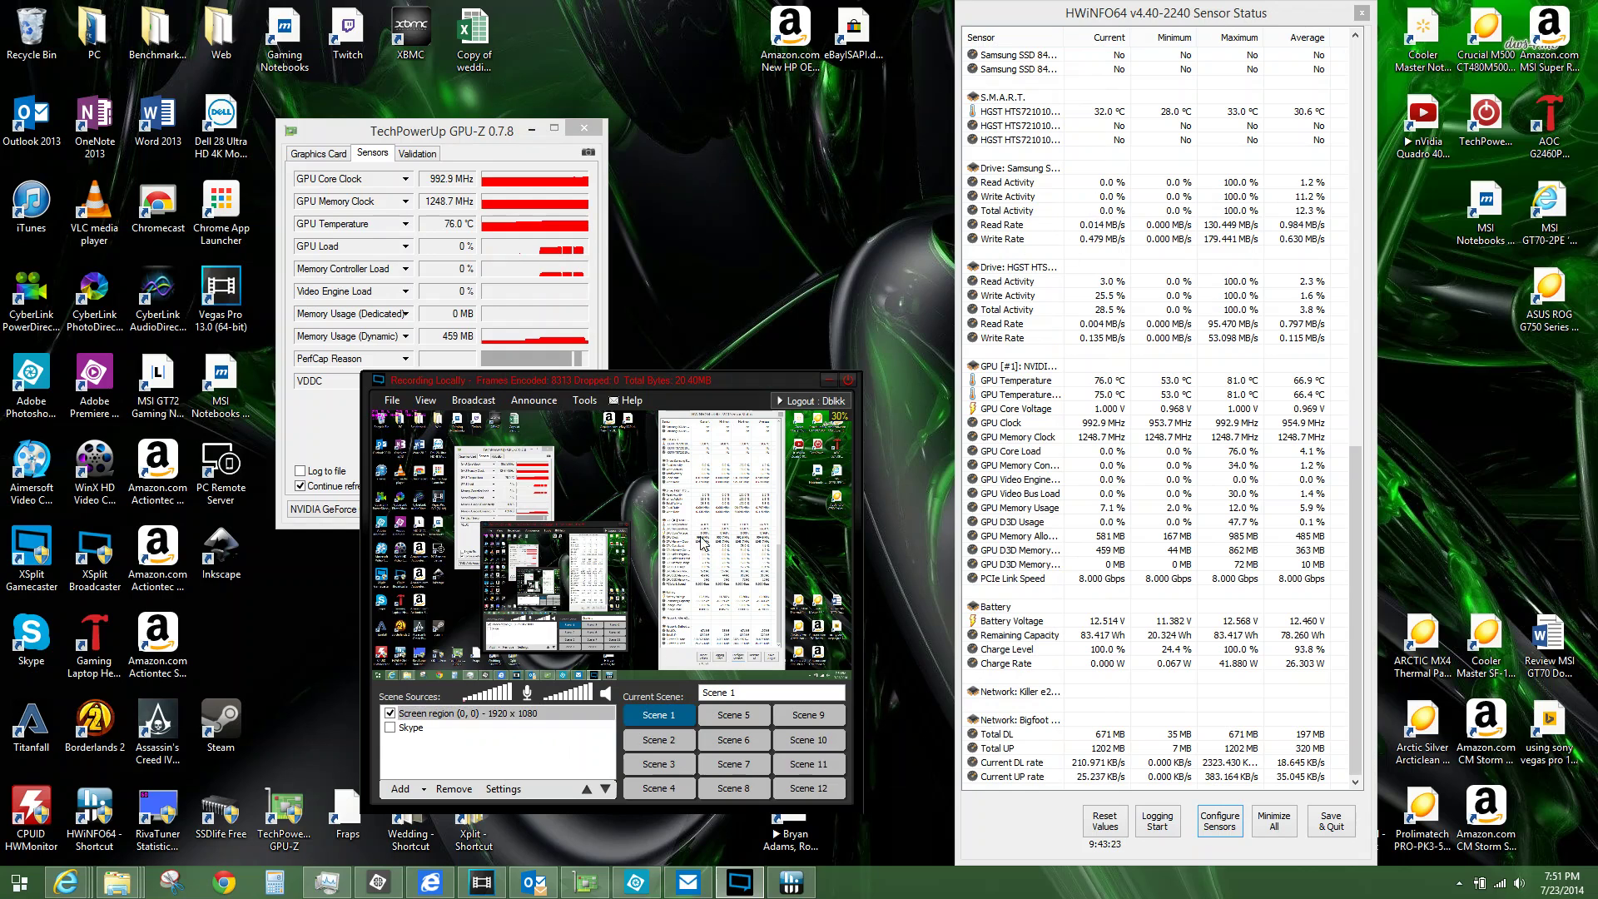
click(1458, 882)
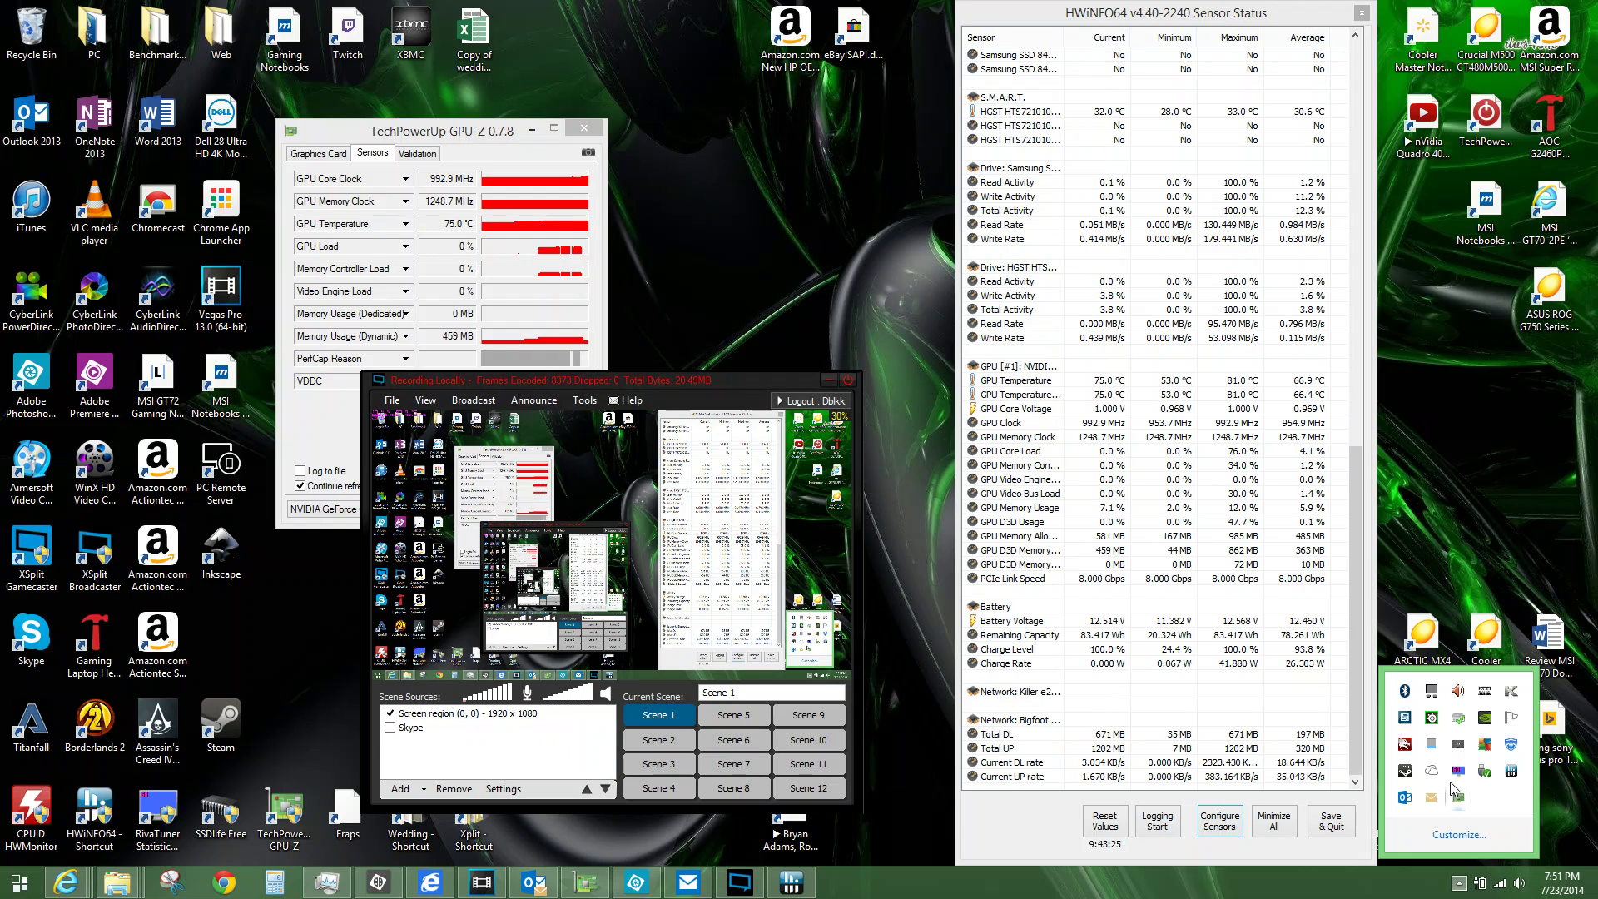
right_click(66, 882)
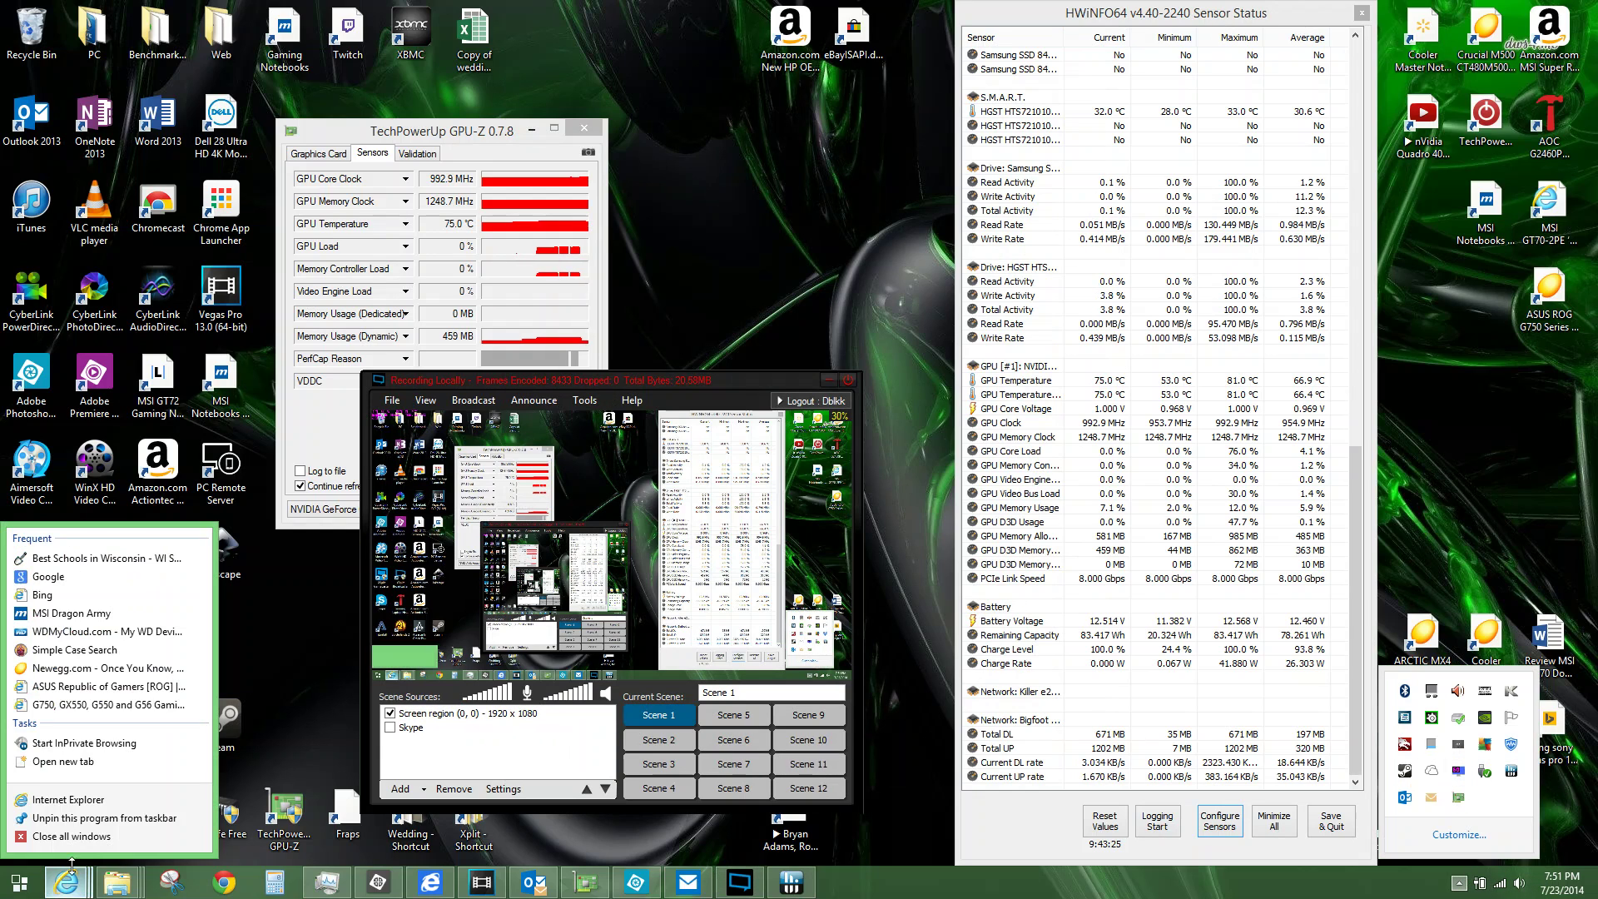
click(114, 800)
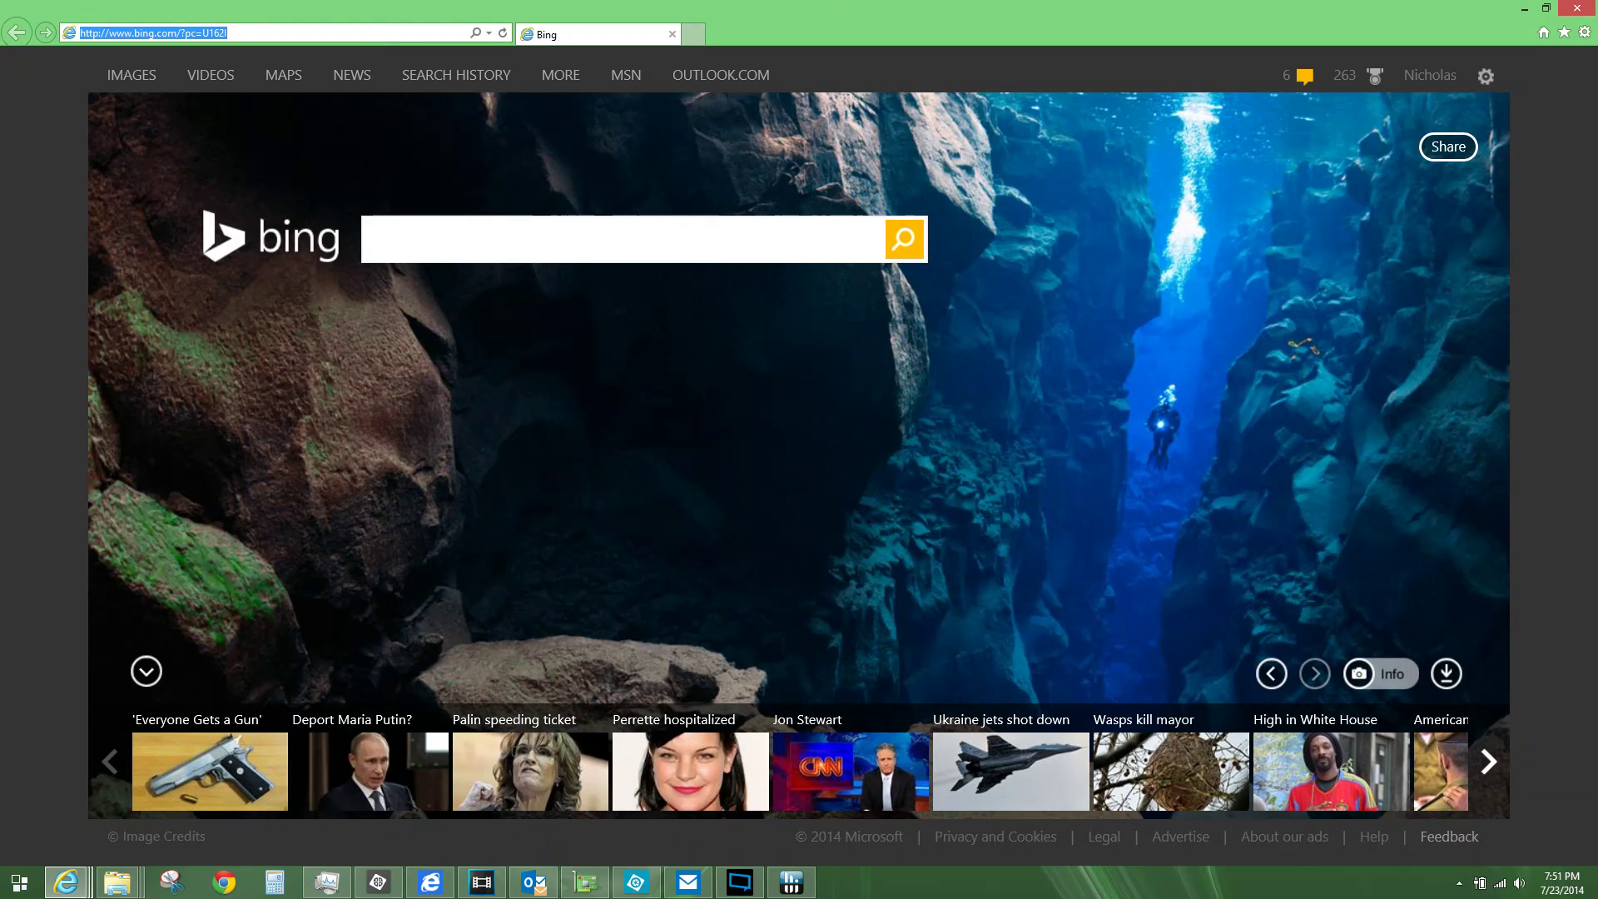
text(guru3d.com/)
key(Return)
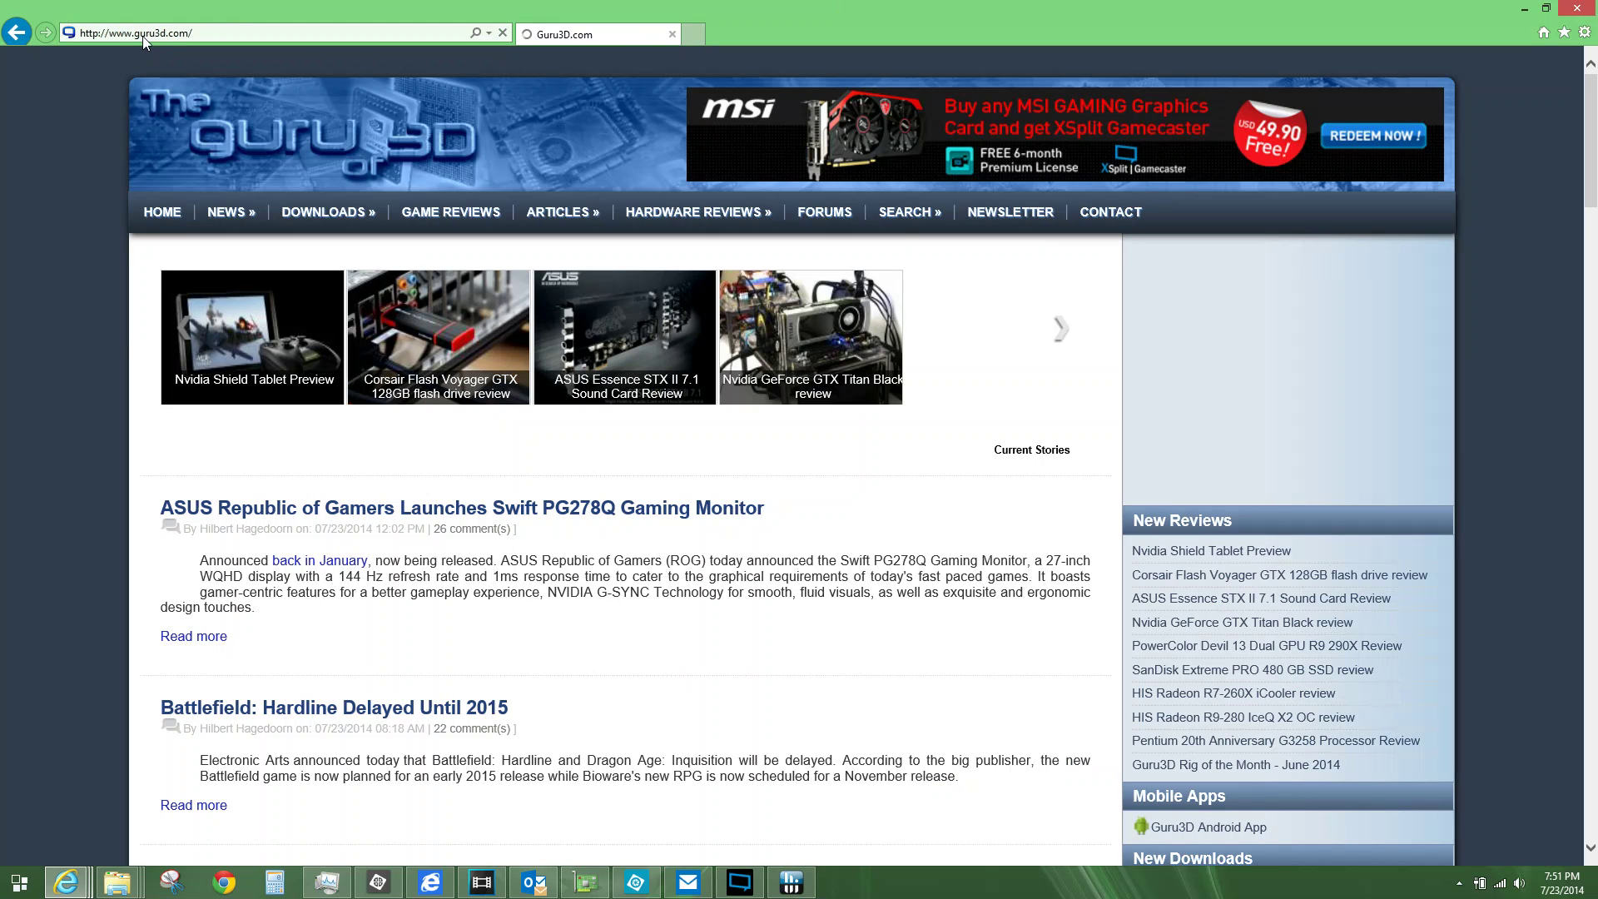
- Go to Guru3D's Downloads section and open the HWiNFO64 4.40 download page in a new tab
click(327, 214)
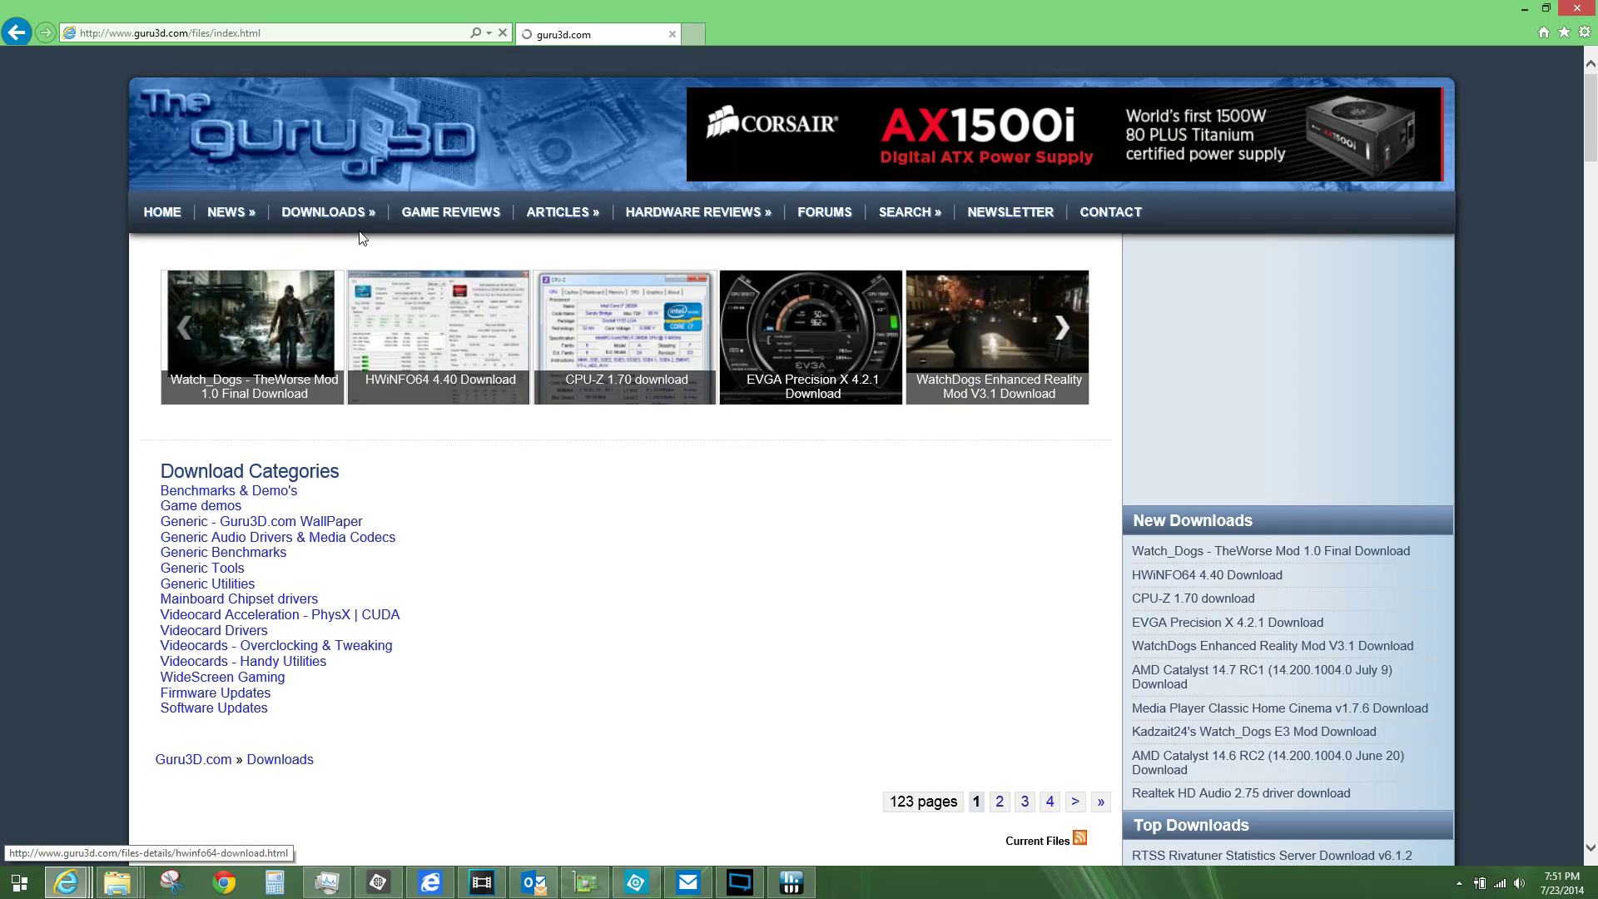
mouse_move(327, 213)
click(348, 261)
scroll(733, 589, down, 10)
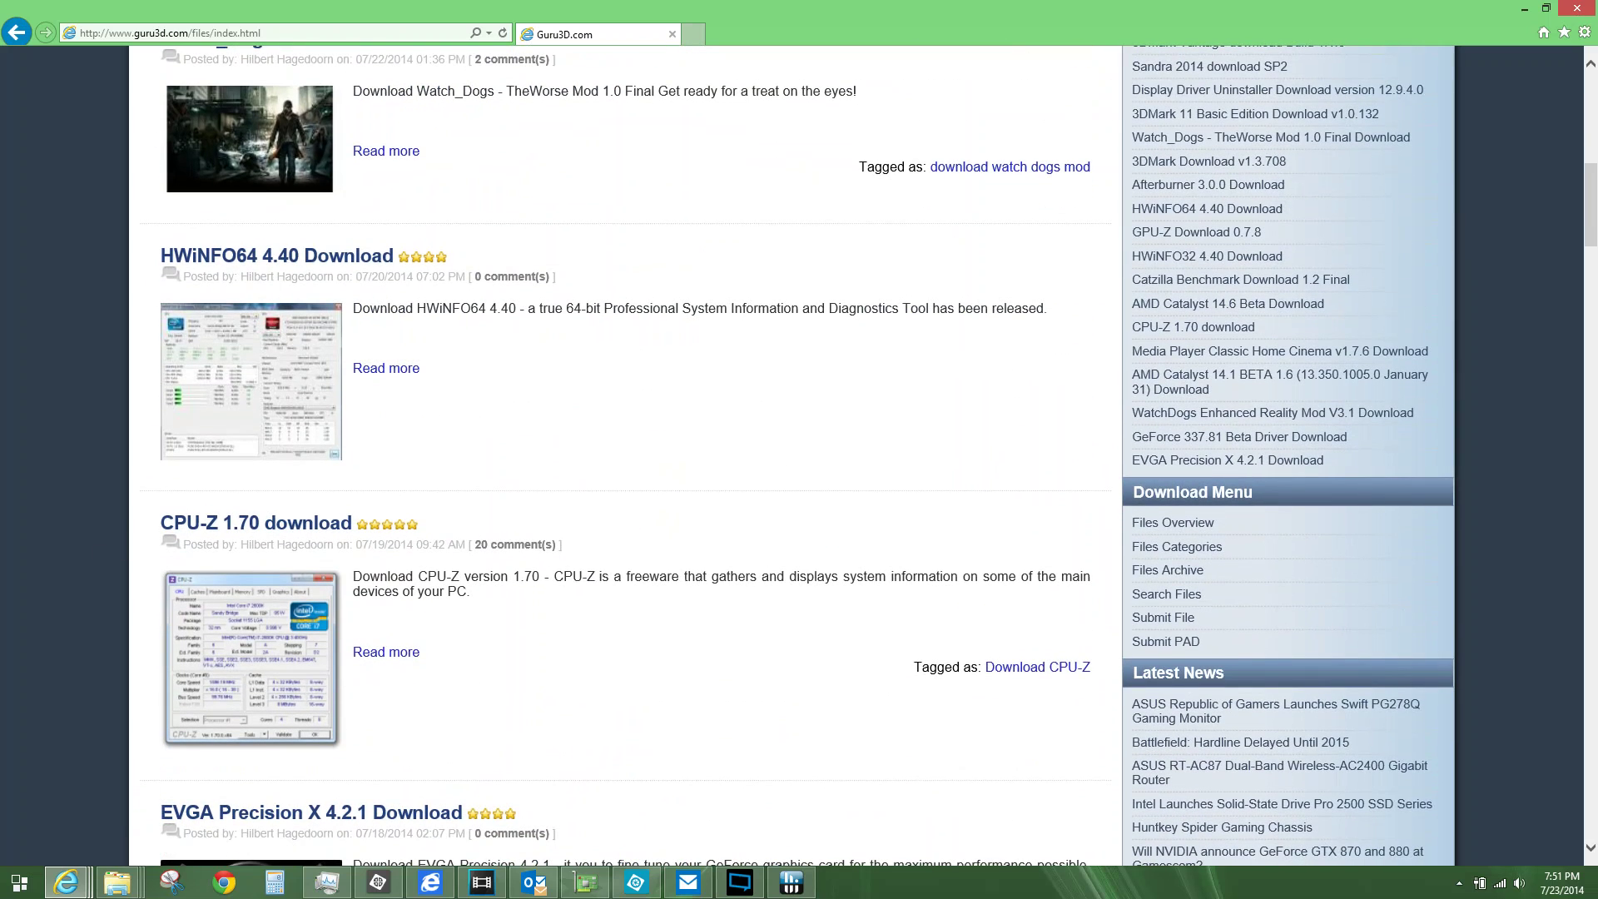
right_click(382, 371)
click(441, 397)
- Open the RTSS download page in a new tab too, then view the HWiNFO64 tab
scroll(571, 423, down, 11)
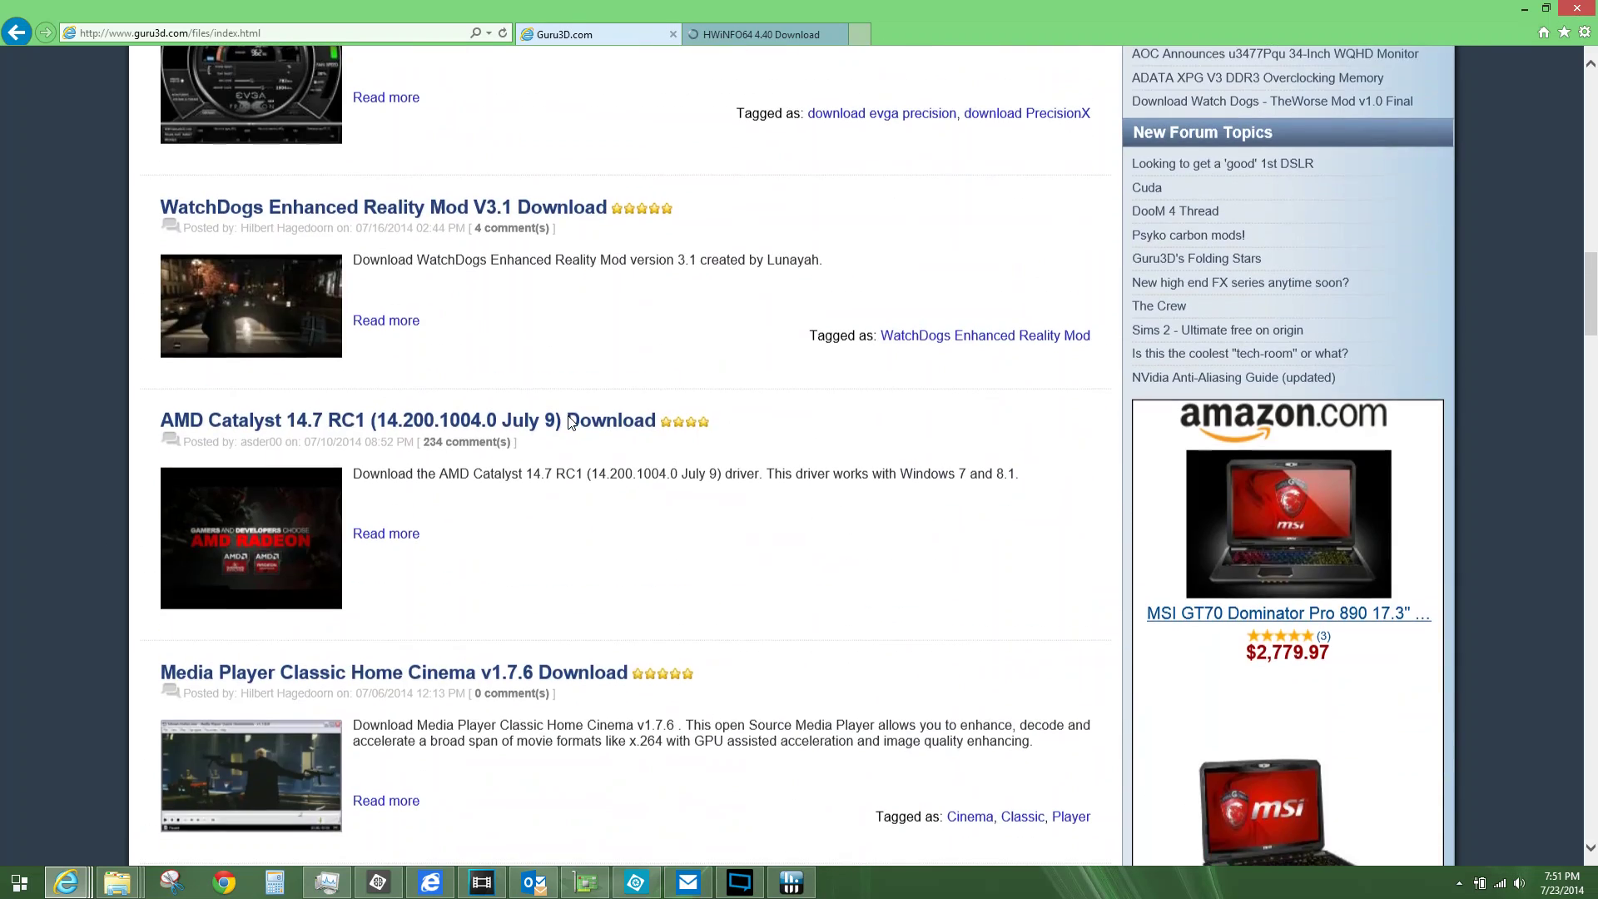
scroll(571, 422, up, 3)
scroll(570, 423, down, 10)
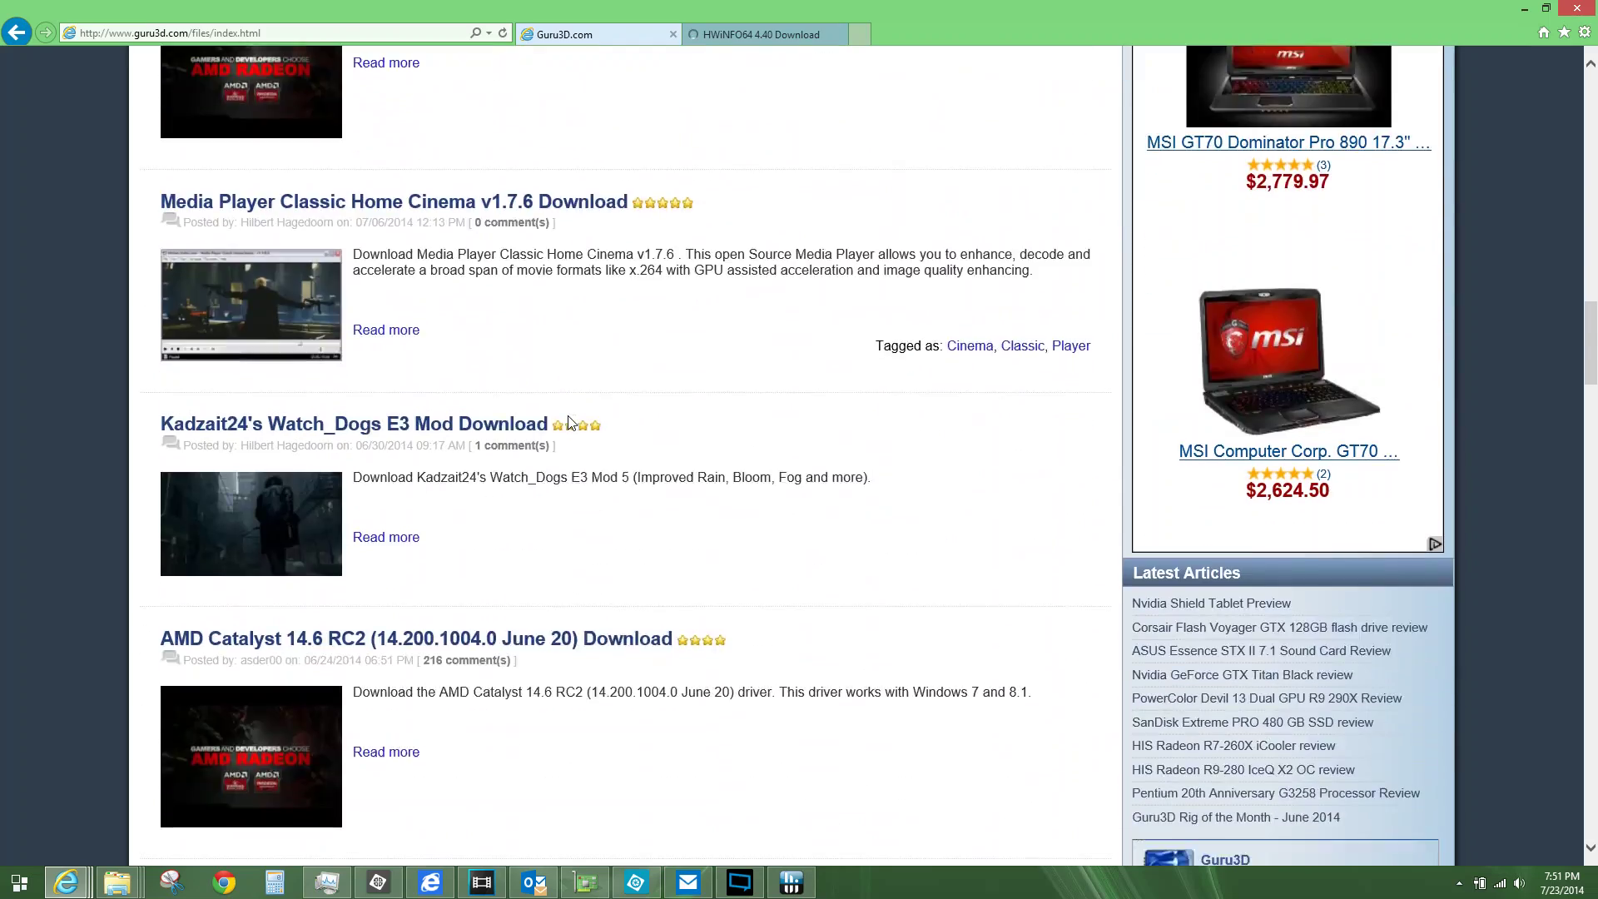
scroll(571, 422, down, 13)
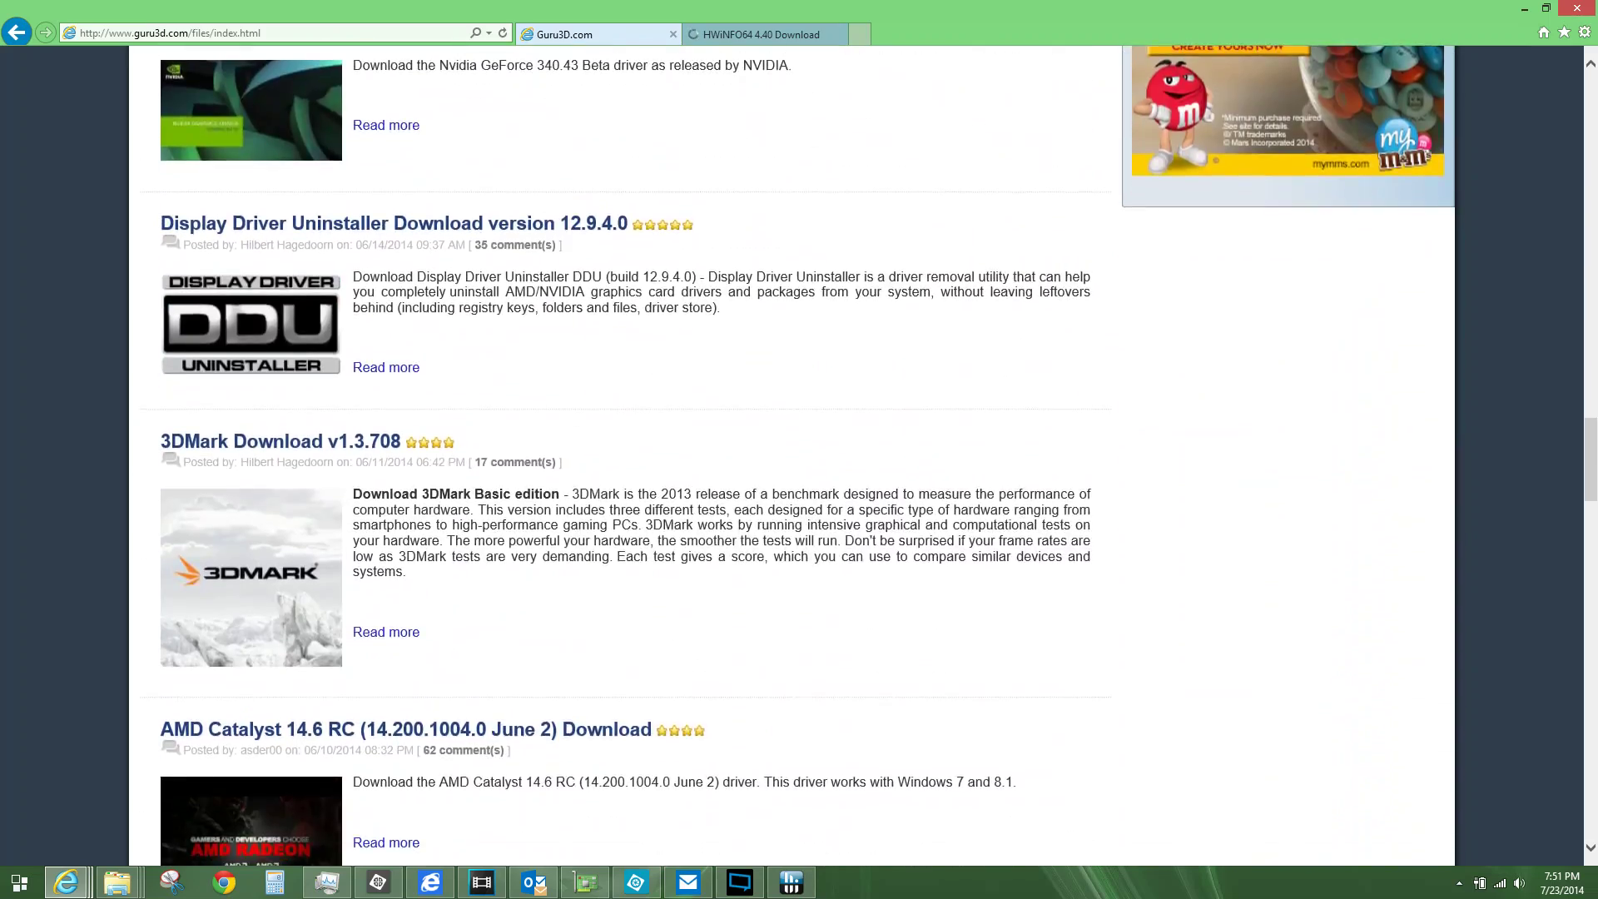
scroll(571, 422, down, 9)
scroll(418, 113, down, 2)
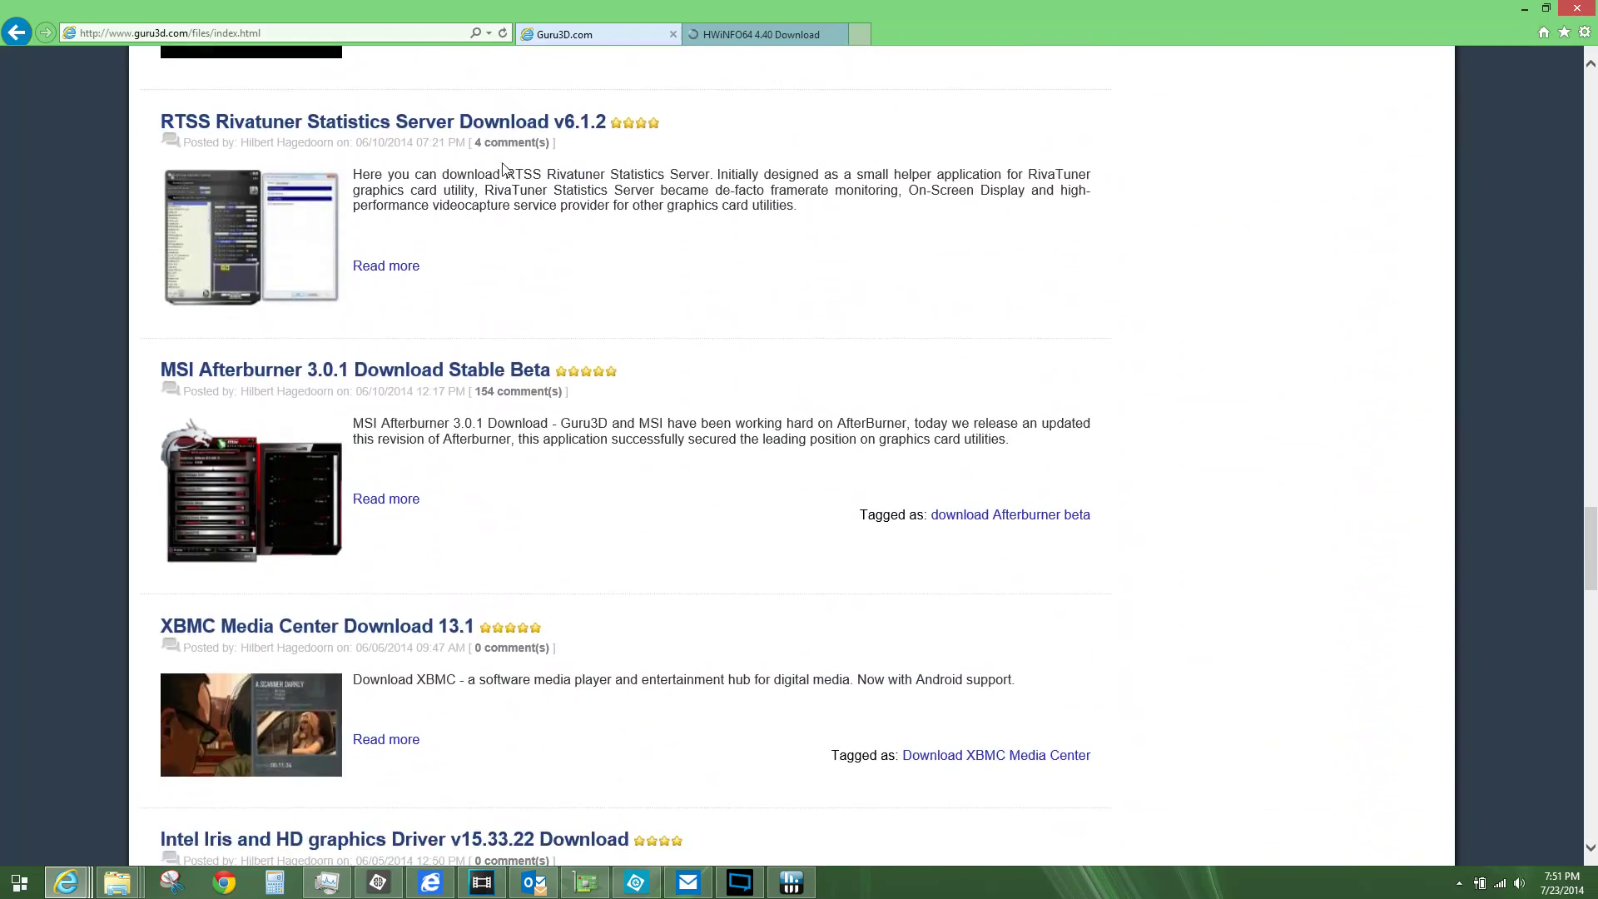
right_click(389, 266)
click(441, 297)
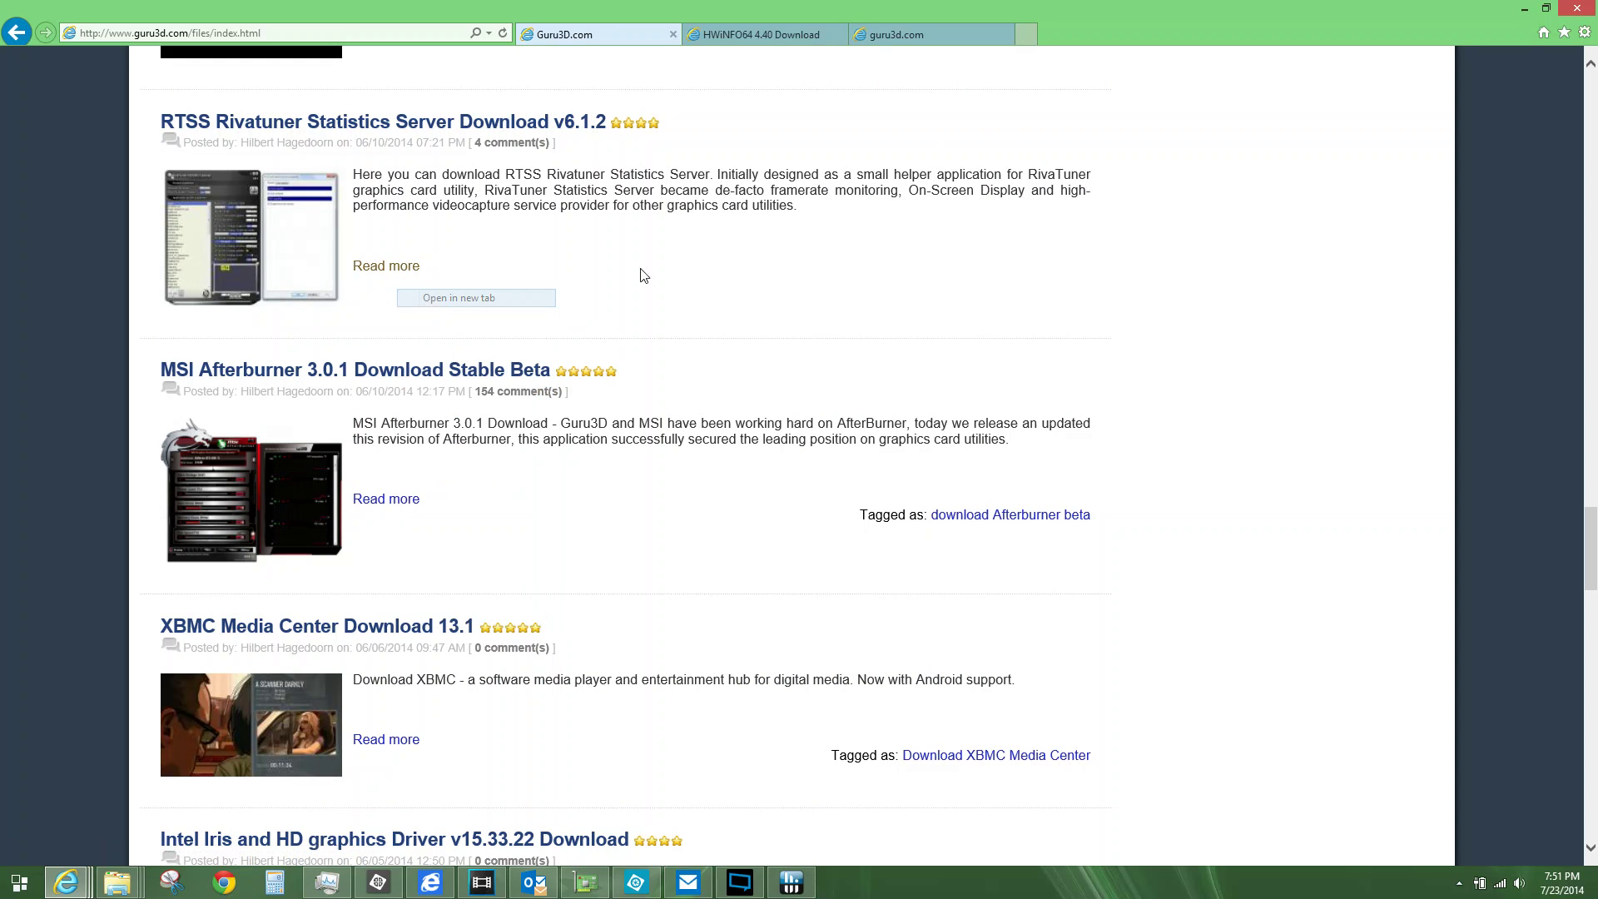
click(783, 33)
- Scroll the HWiNFO64 4.40 page down to its Download Locations
scroll(197, 431, down, 3)
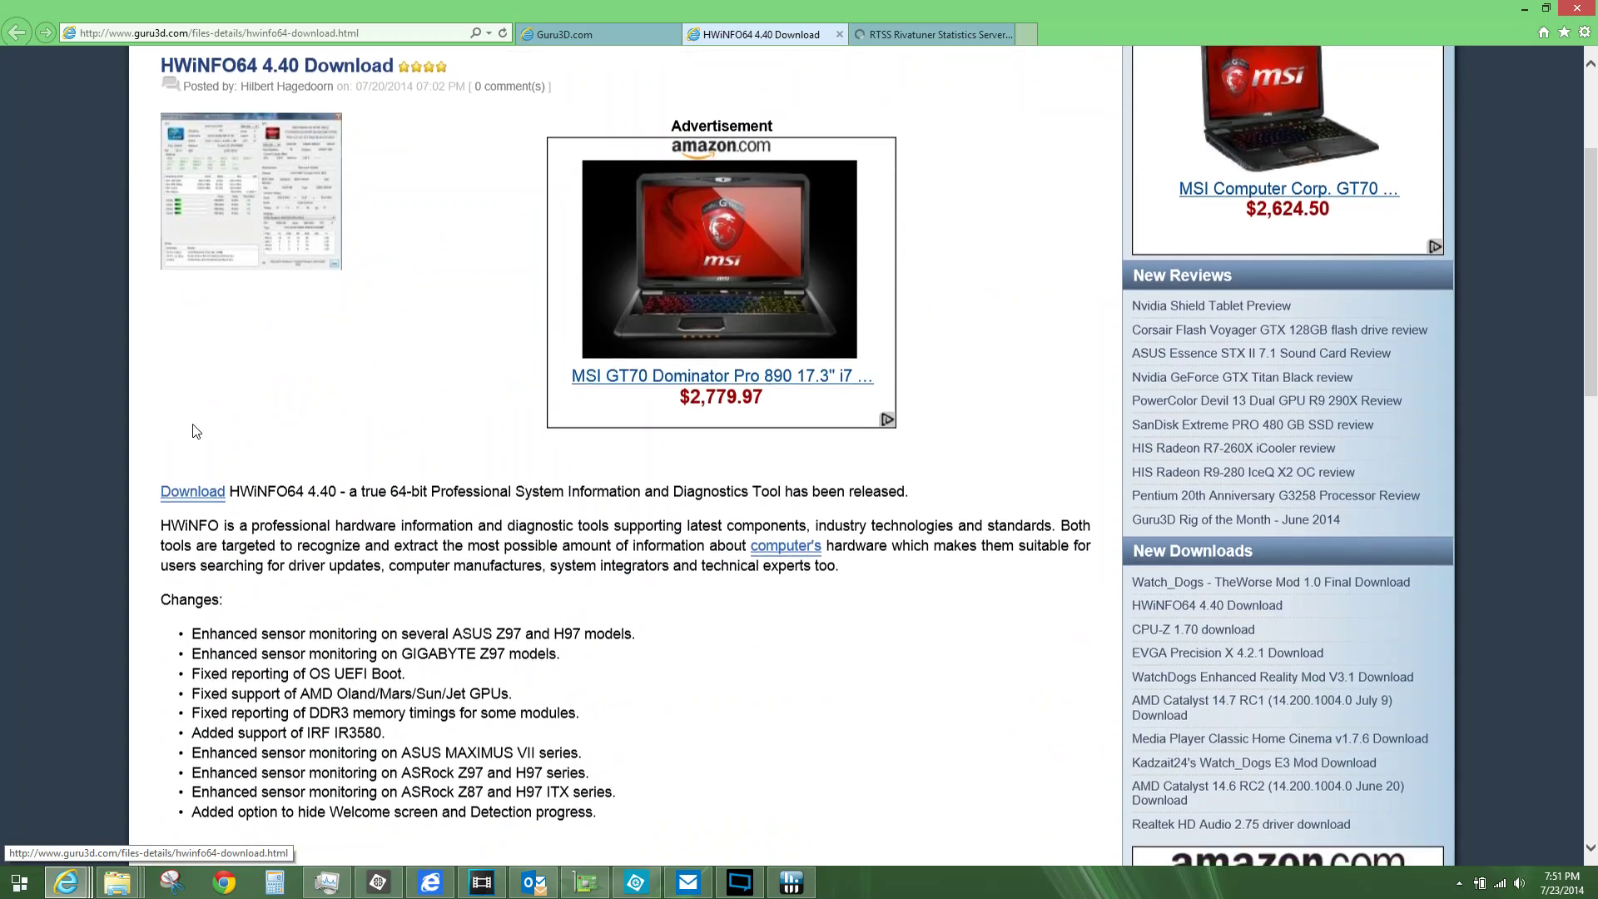
scroll(197, 431, down, 3)
mouse_move(192, 245)
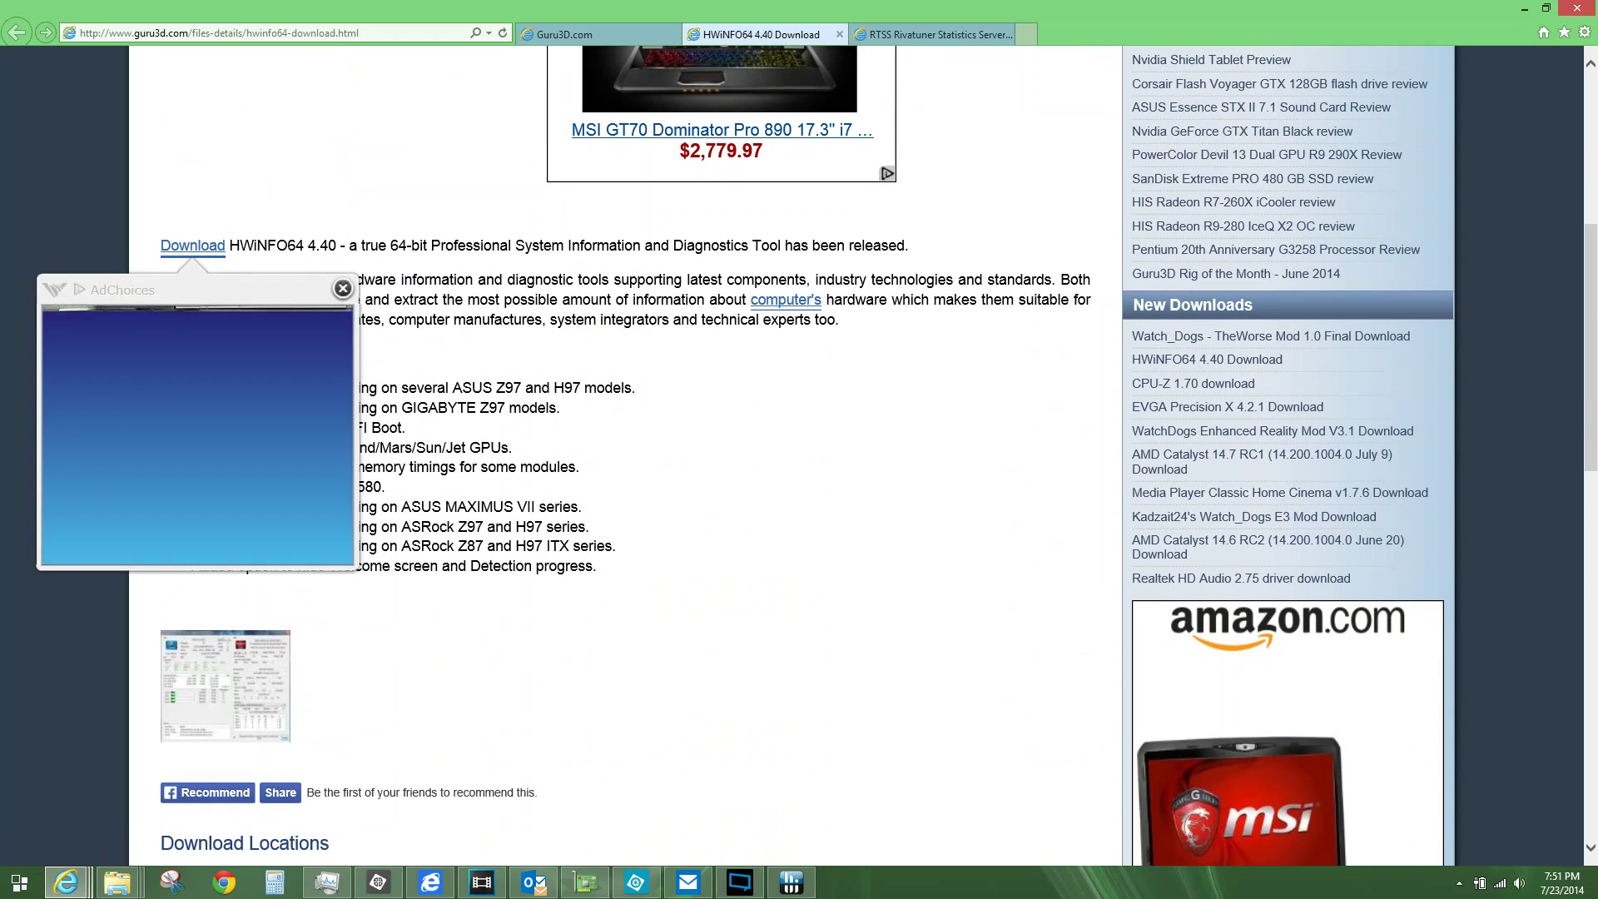
scroll(393, 425, down, 4)
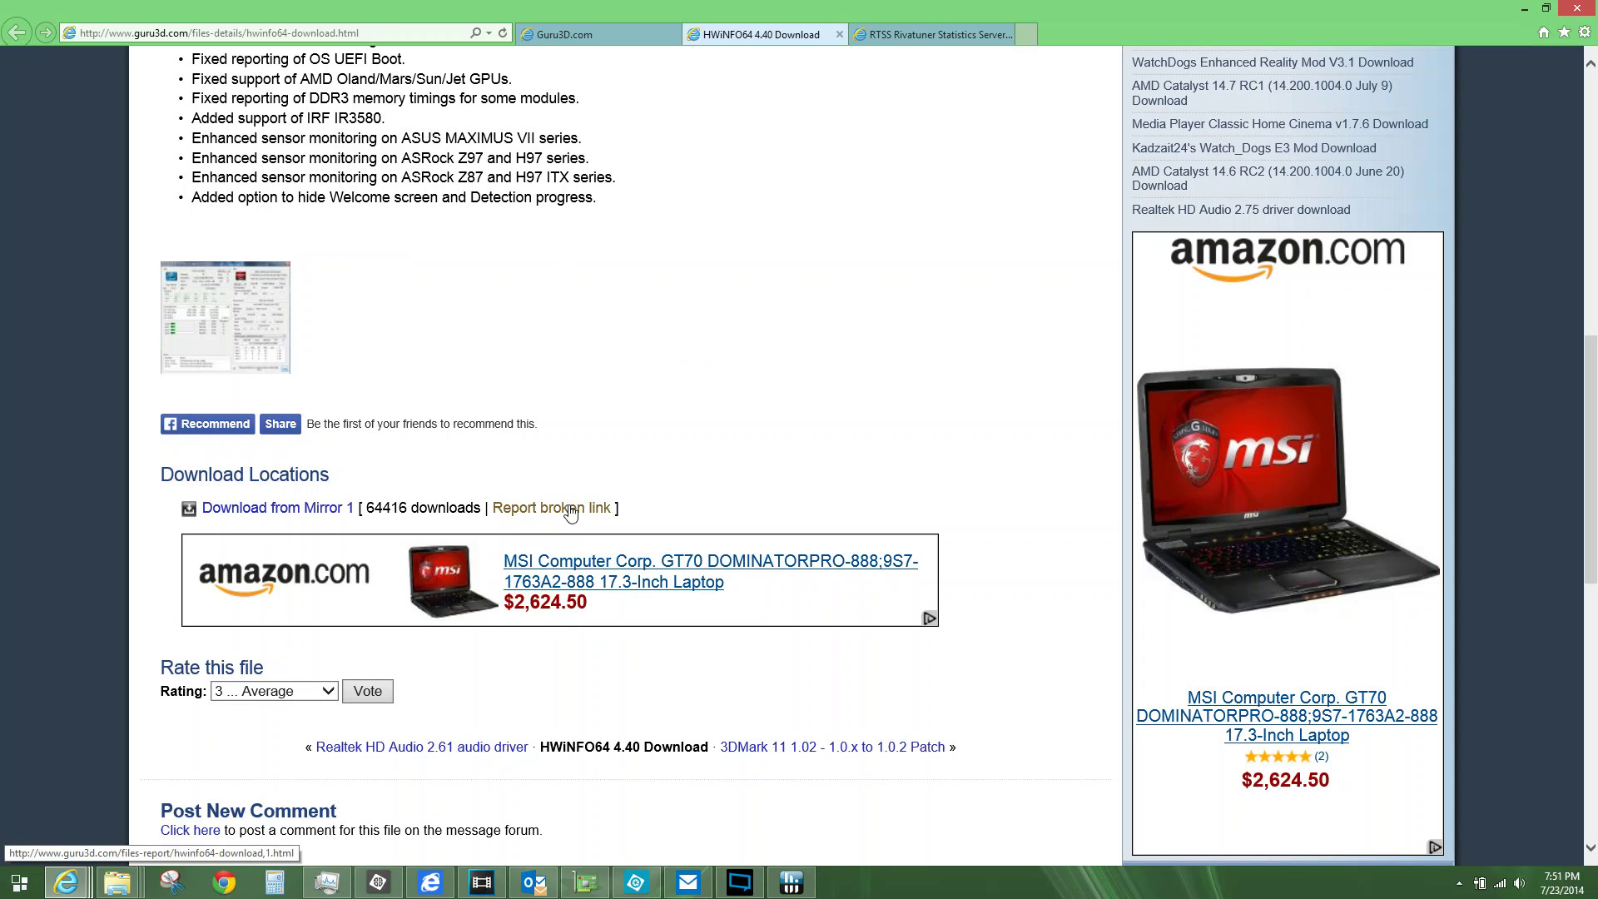
scroll(456, 412, up, 10)
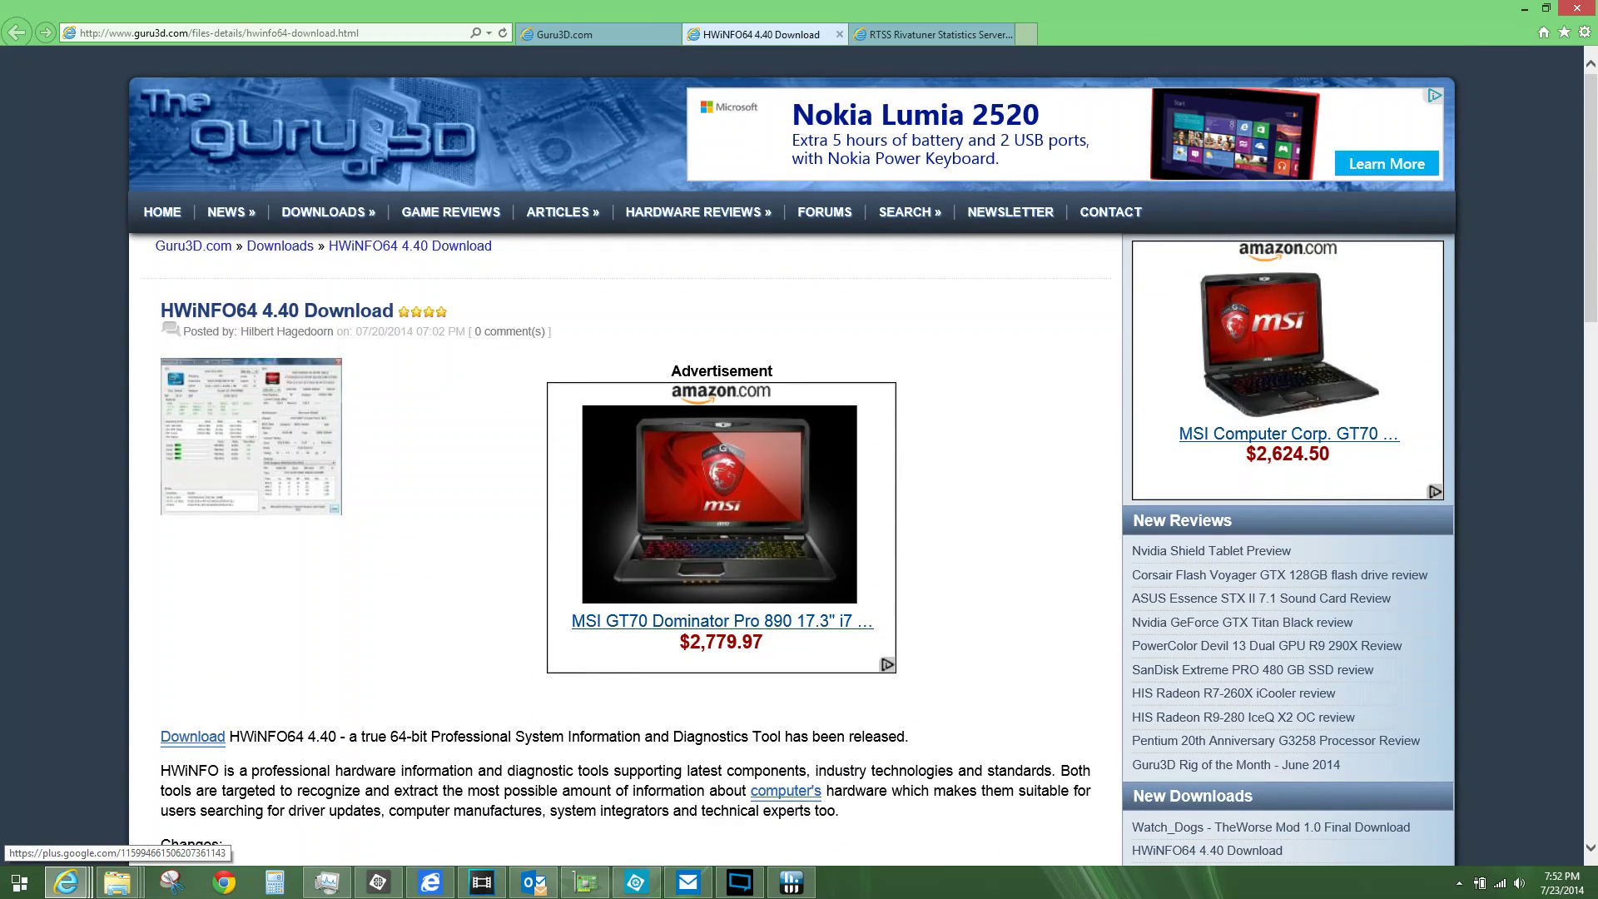
- On the RTSS tab, scroll to the Download Locations for versions 5.0.1 to 6.1.2
click(905, 40)
scroll(283, 509, down, 6)
scroll(619, 396, down, 8)
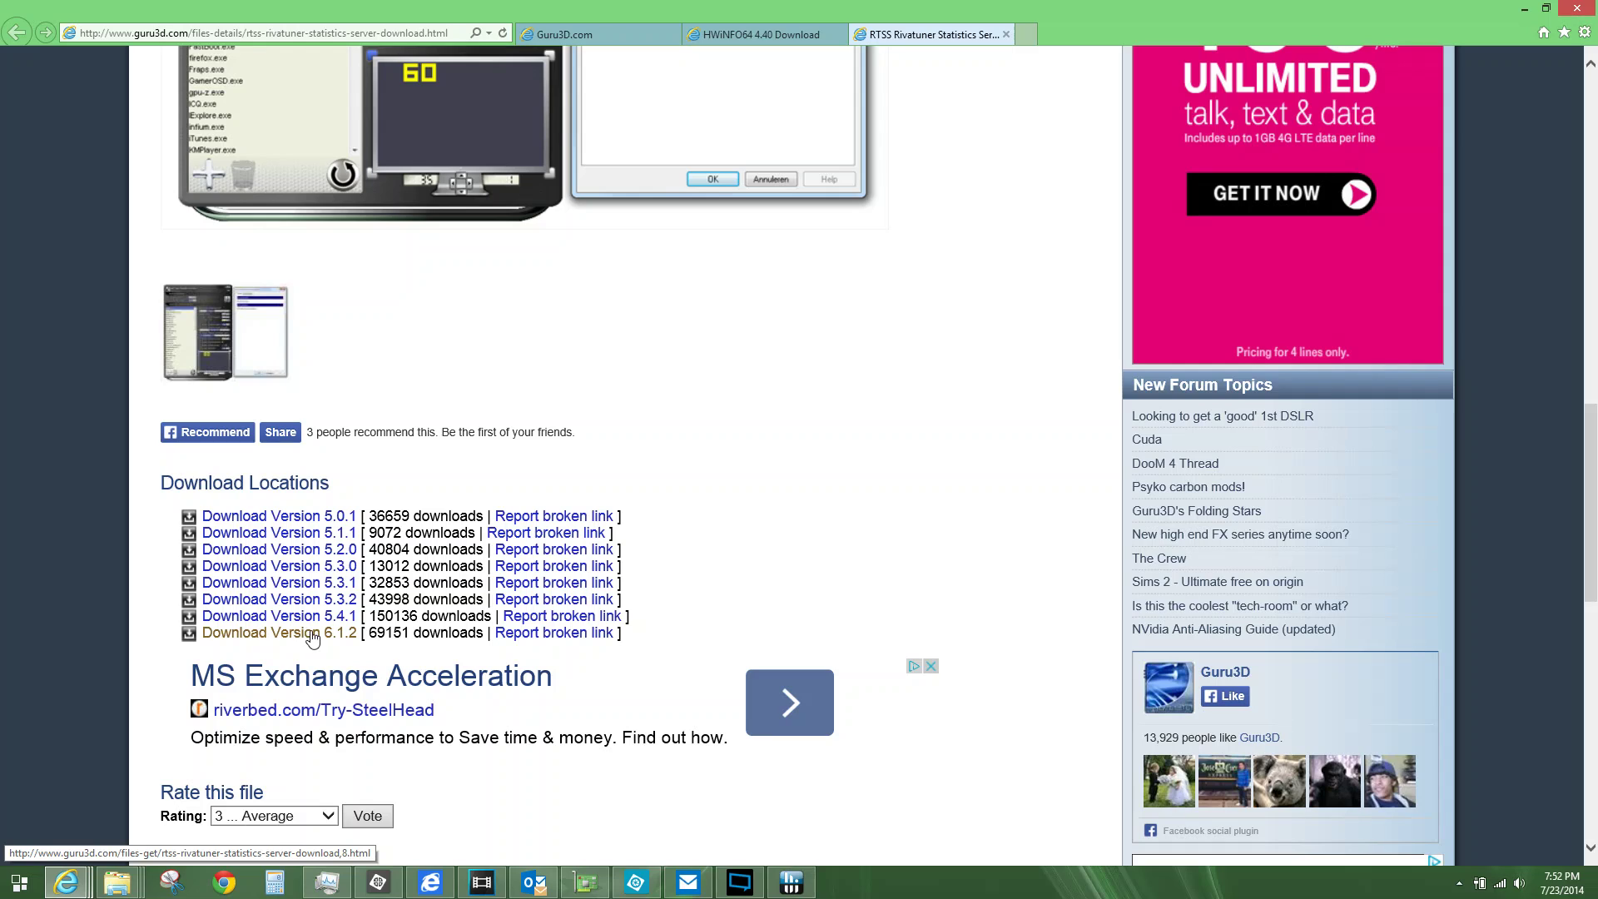
click(348, 635)
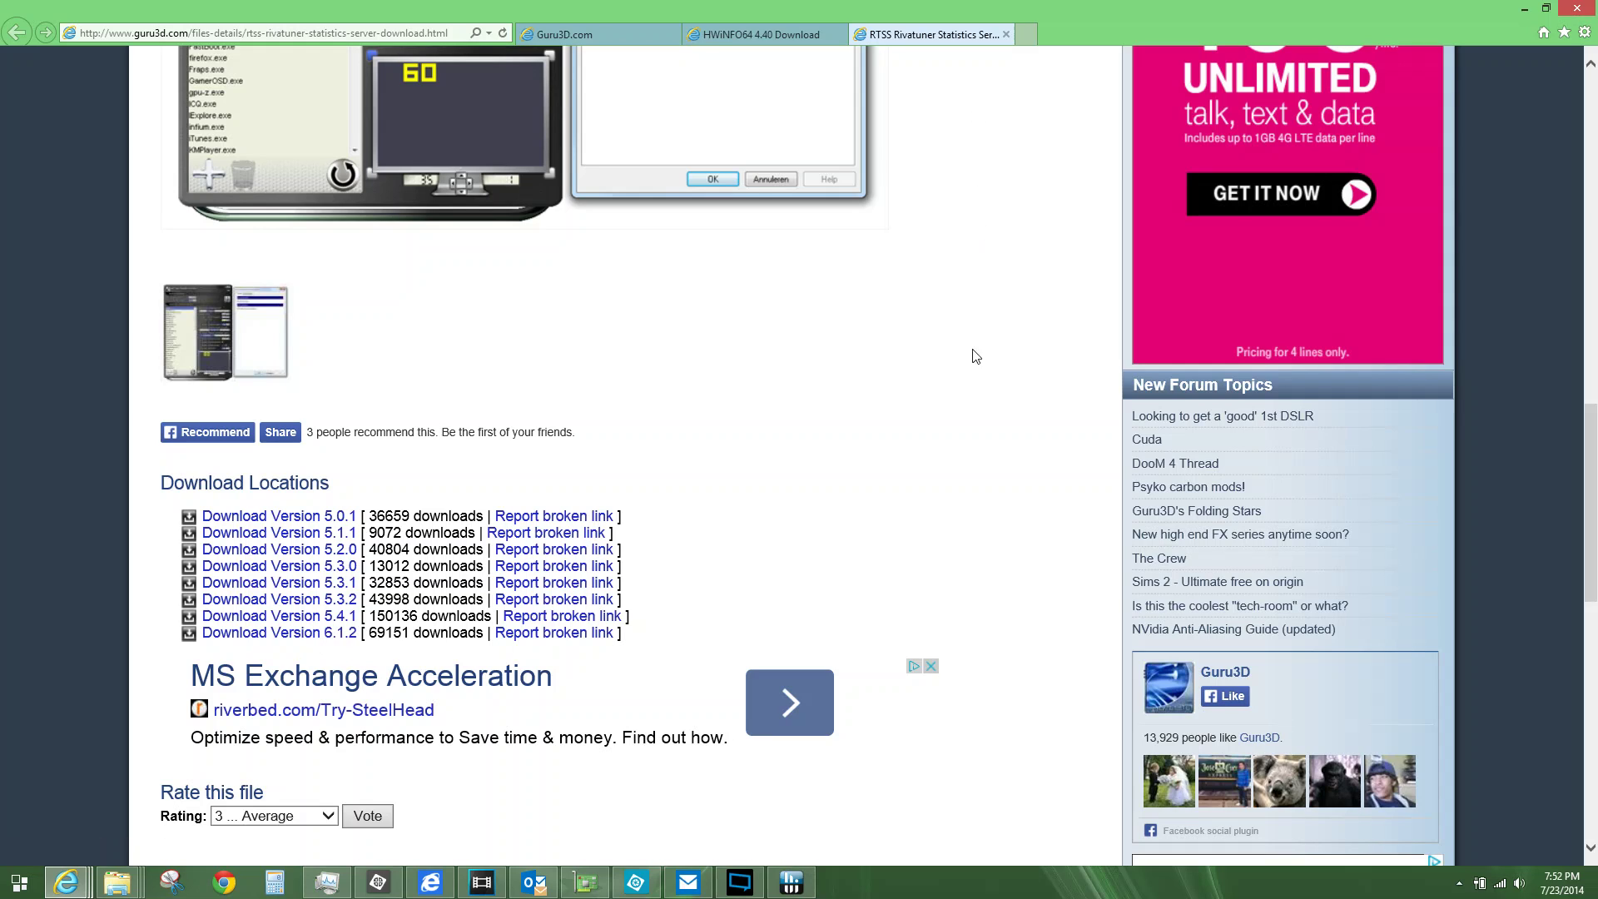
- Minimize the browser to bring back HWiNFO64's Sensor Status window beside GPU-Z and XSplit
click(1525, 9)
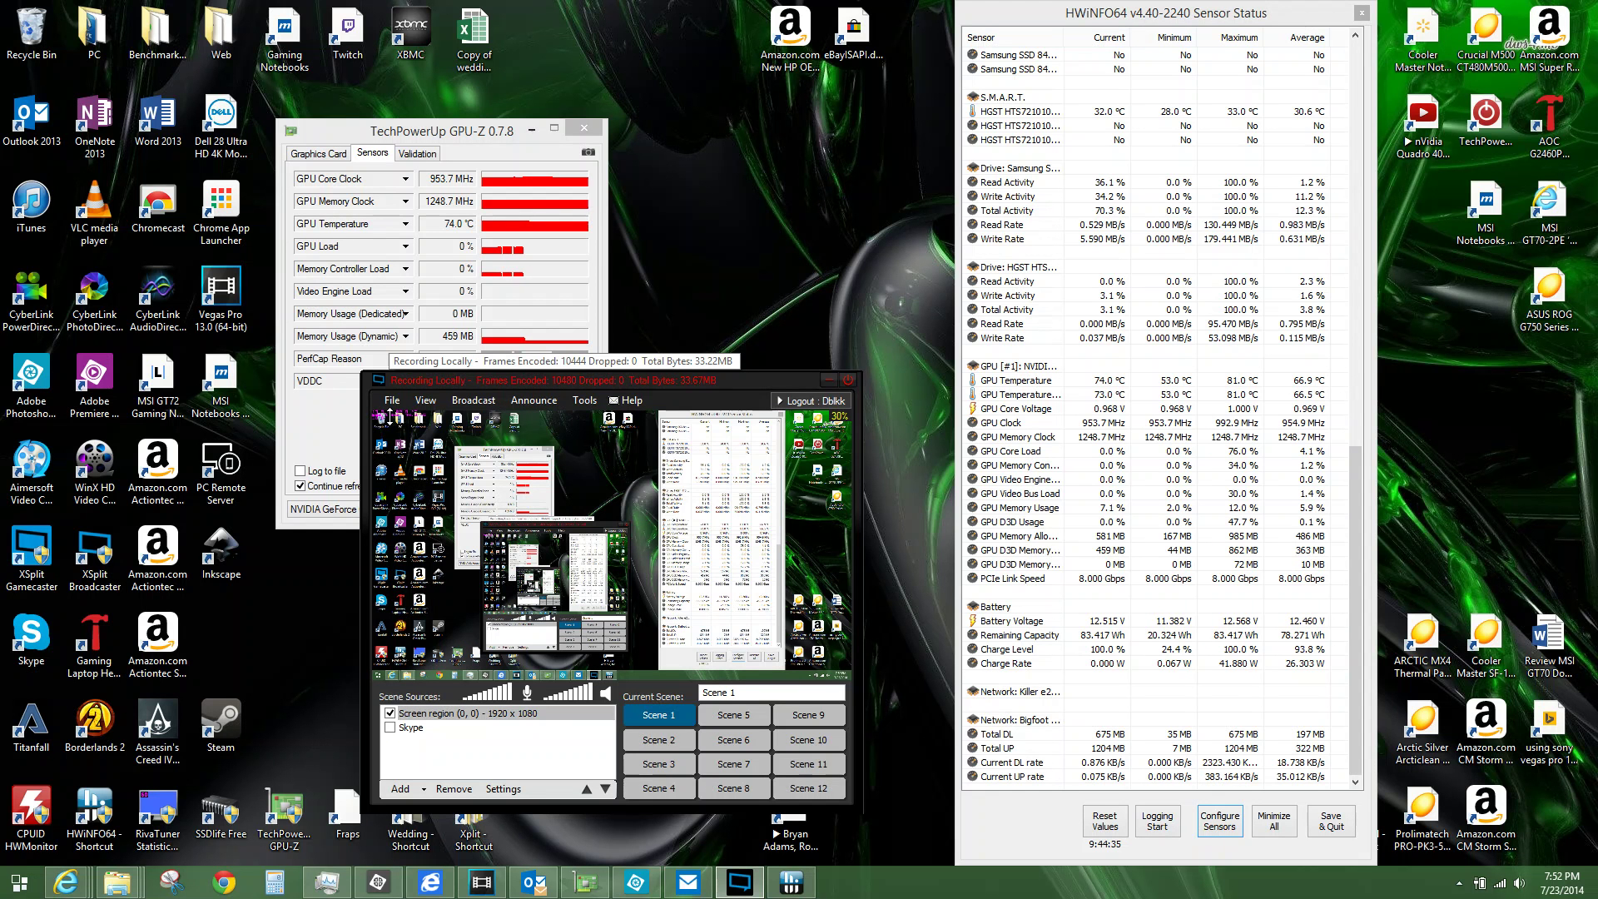
click(166, 29)
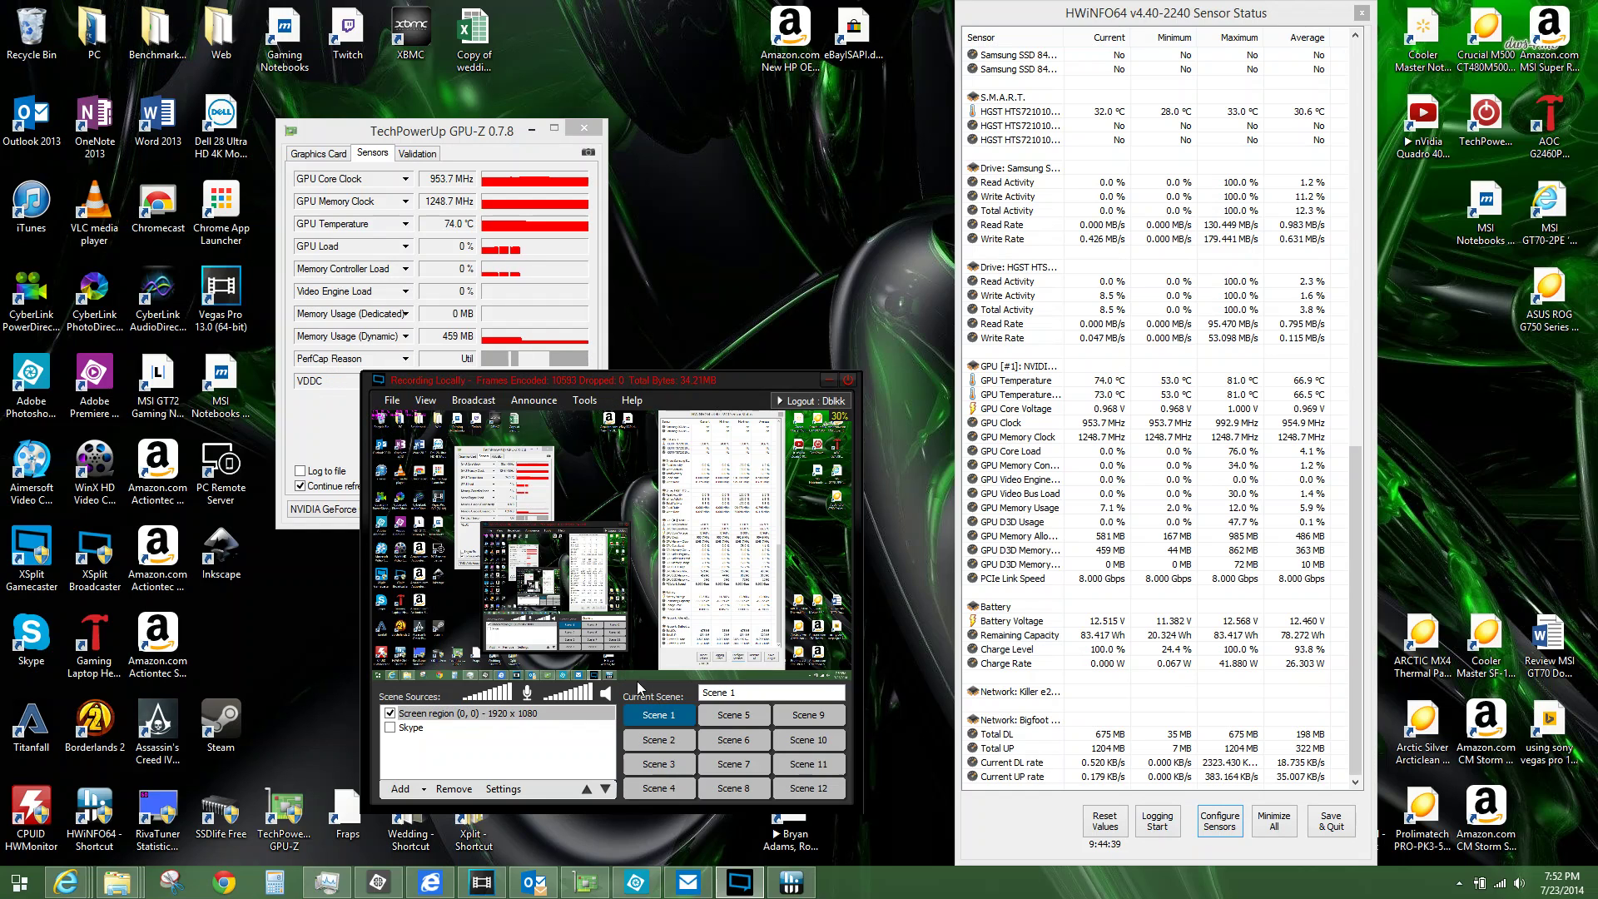